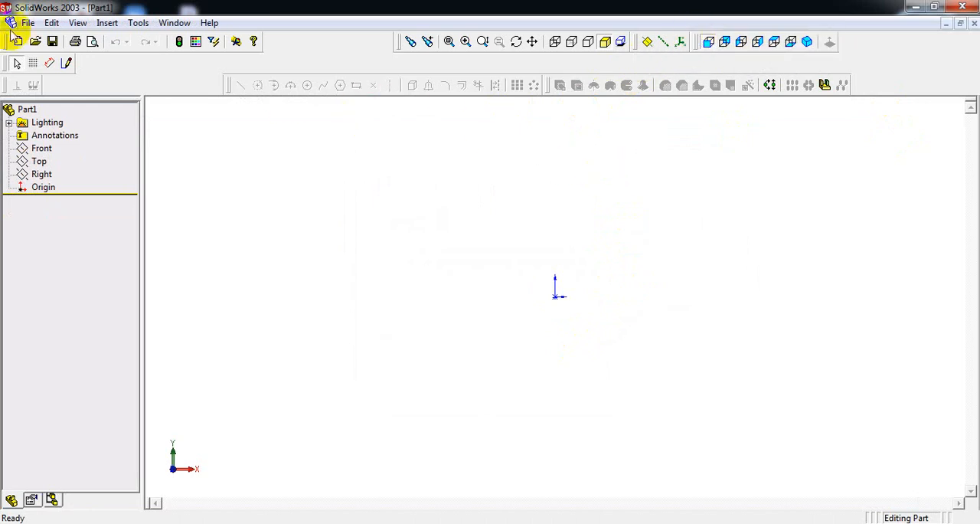
# Step: Sketch a rectangle about 123 mm wide and 19 mm high in a new sketch, with its lower corner at the origin
pyautogui.moveTo(4, 65); pyautogui.dragTo(330, 65)
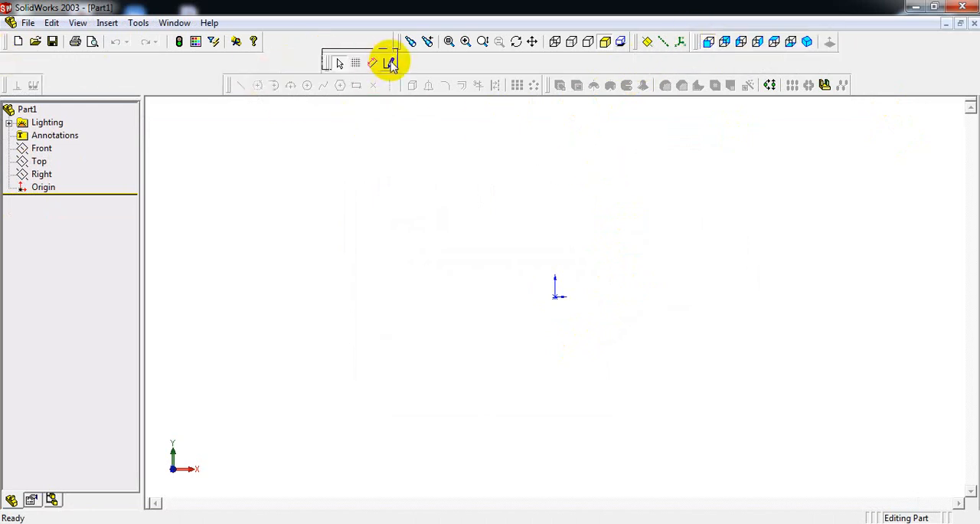
pyautogui.click(390, 65)
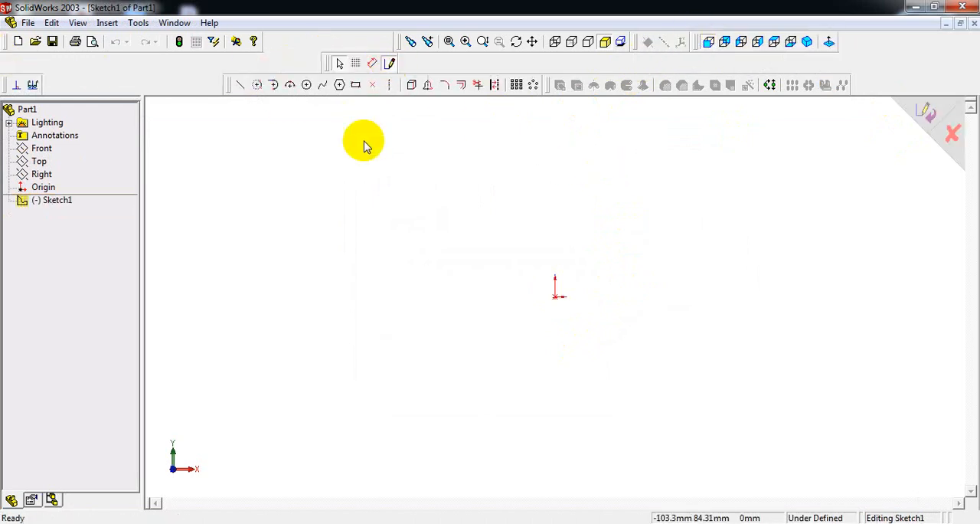
pyautogui.click(355, 87)
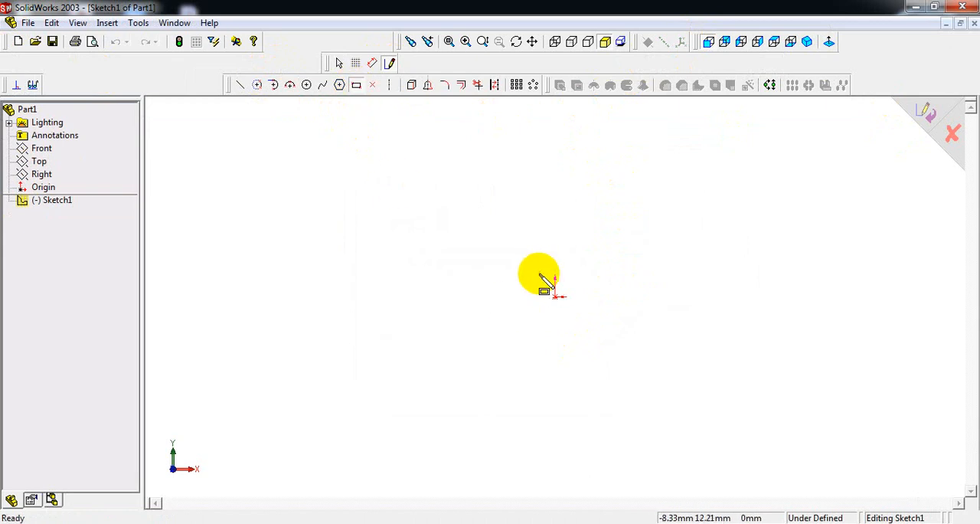
pyautogui.moveTo(556, 297)
pyautogui.mouseDown()
pyautogui.moveTo(639, 252)
pyautogui.moveTo(782, 262)
pyautogui.mouseUp()
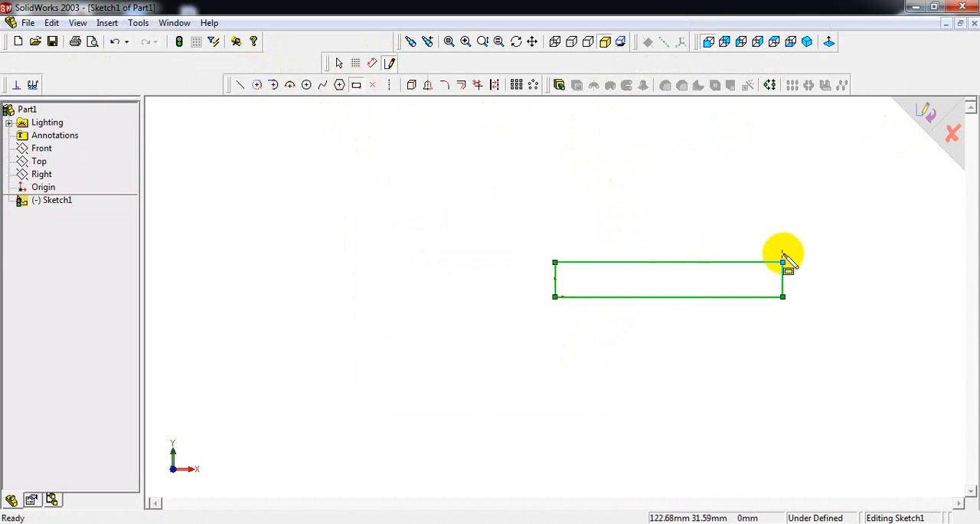
# Step: Dimension the rectangle's lower edge and set its length to 70 mm, as given in the reference drawing
pyautogui.click(372, 65)
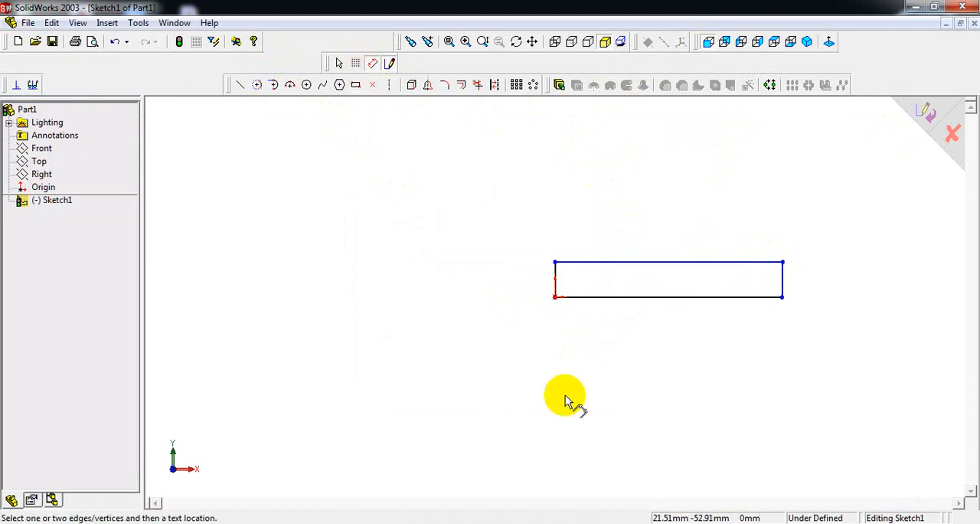
pyautogui.click(686, 305)
pyautogui.click(680, 335)
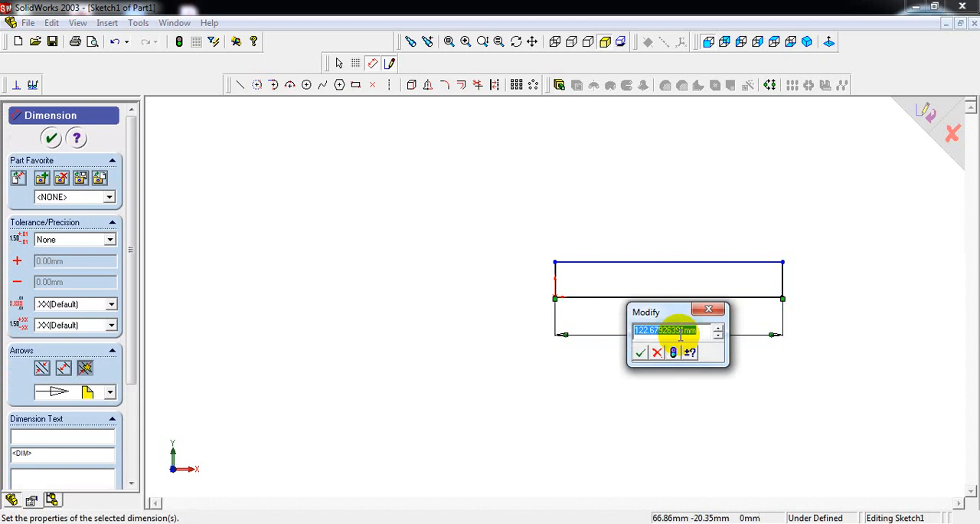
pyautogui.hotkey('alt', 'Tab')
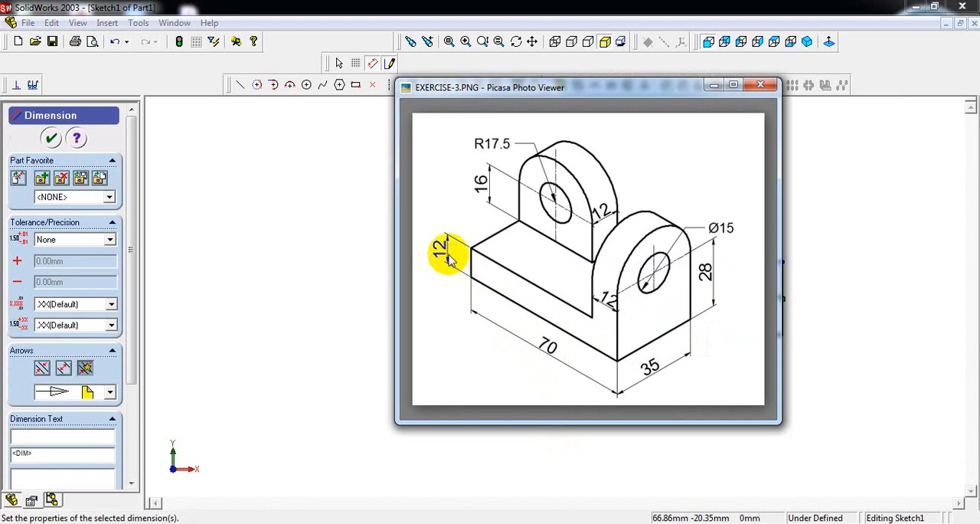
pyautogui.hotkey('alt', 'Tab')
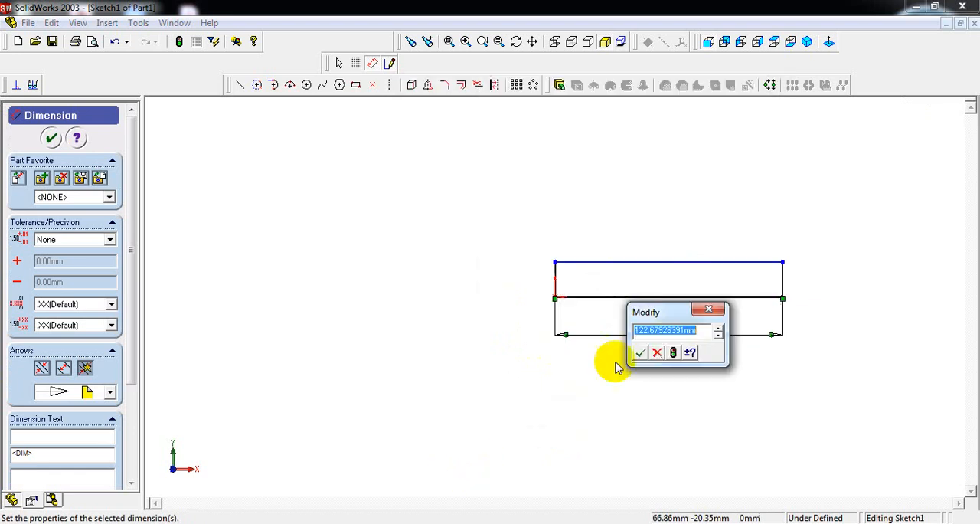
pyautogui.write('70')
pyautogui.click(673, 352)
pyautogui.click(640, 352)
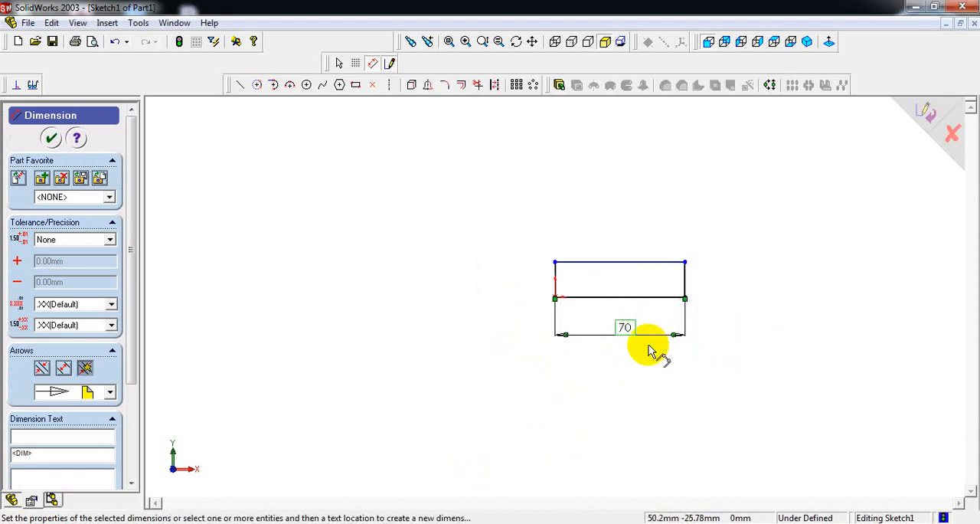
# Step: Dimension the rectangle's vertical side opposite the origin and set its height to 12 mm
pyautogui.click(689, 284)
pyautogui.click(741, 280)
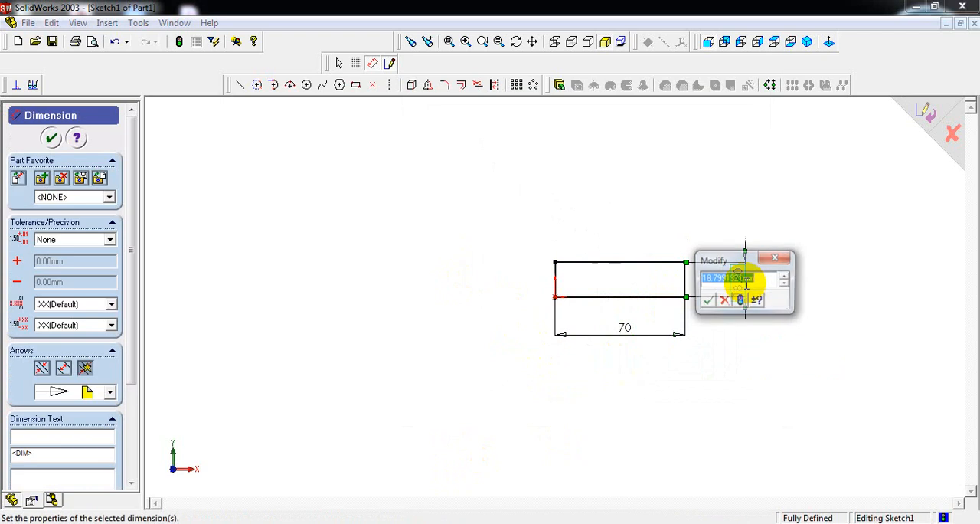
pyautogui.write('12')
pyautogui.press('Return')
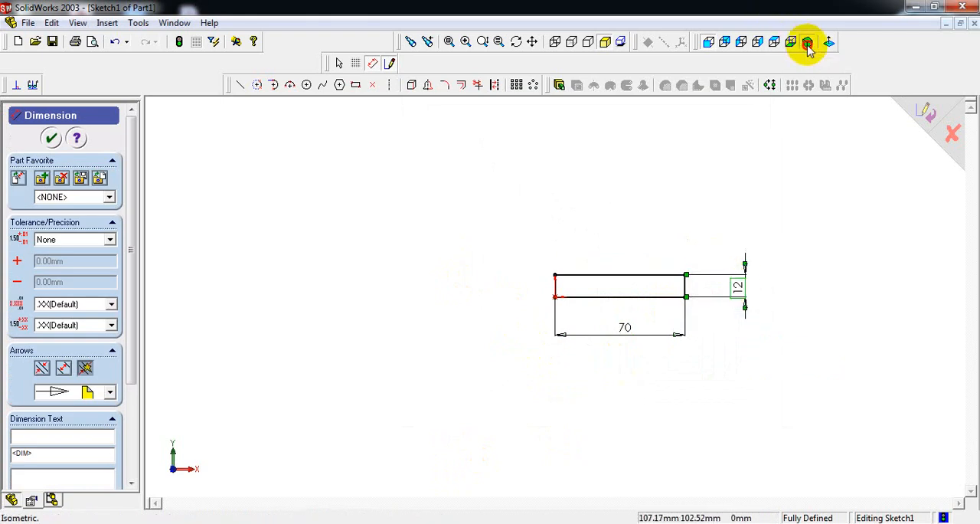
# Step: Extrude the base rectangle as a blind boss with a depth of 35 mm, matching the reference drawing
pyautogui.click(808, 44)
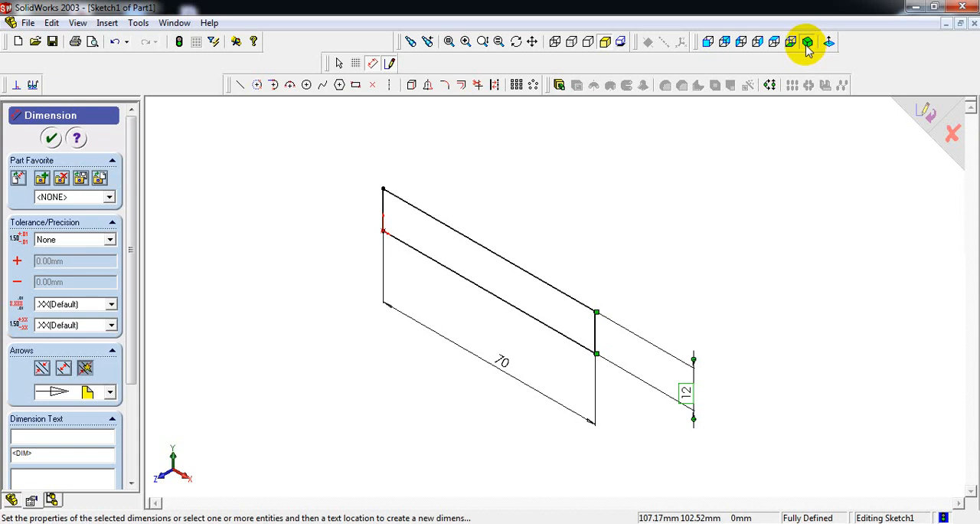
pyautogui.click(560, 86)
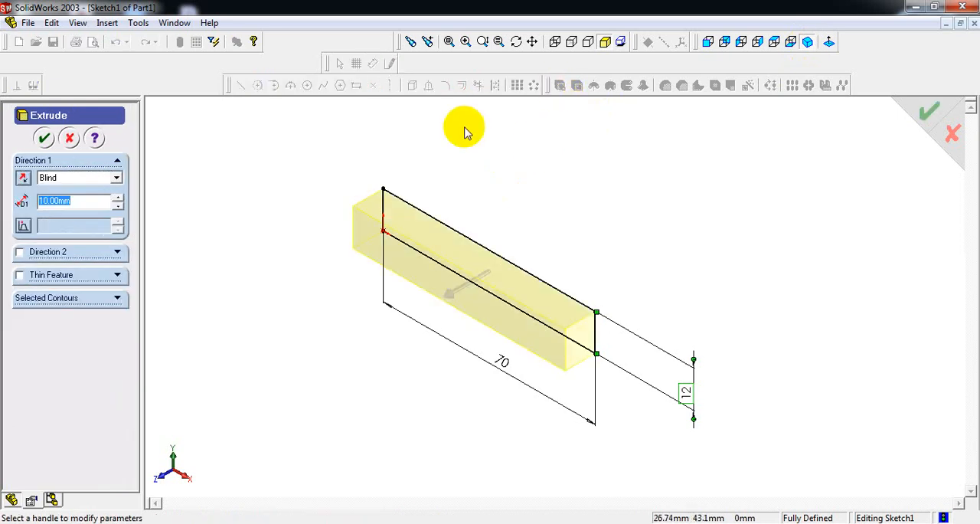
pyautogui.click(419, 523)
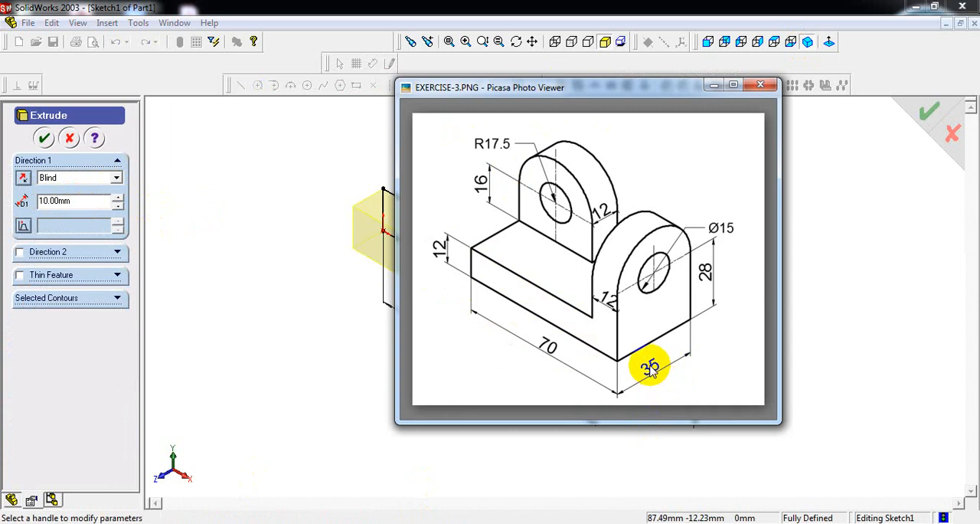
pyautogui.click(76, 200)
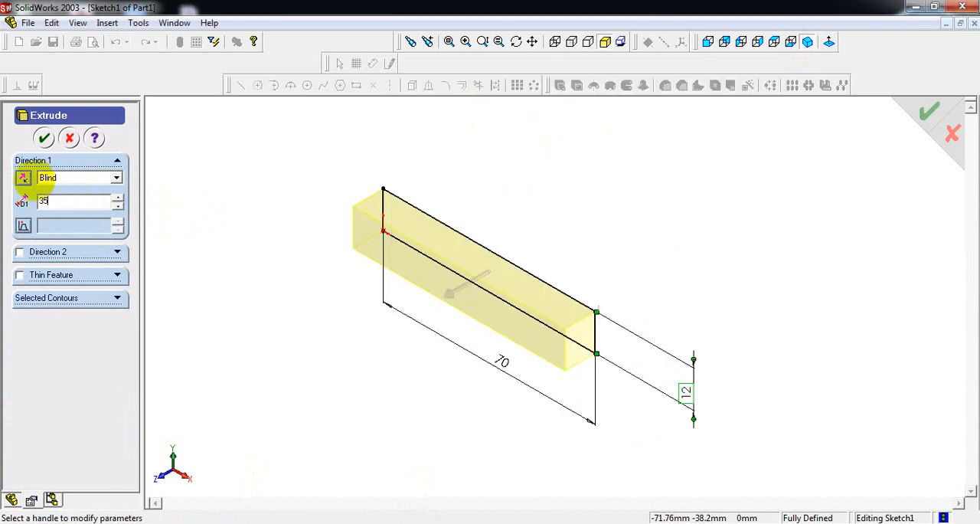
pyautogui.click(44, 138)
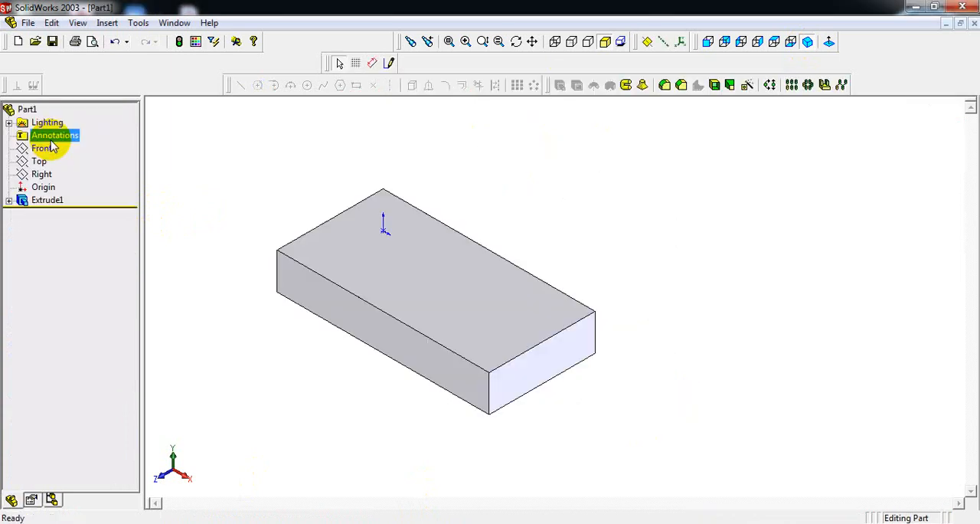
# Step: Check the reference drawing for the upright lug and start a sketch on the block's 35 × 12 mm end face
pyautogui.click(806, 43)
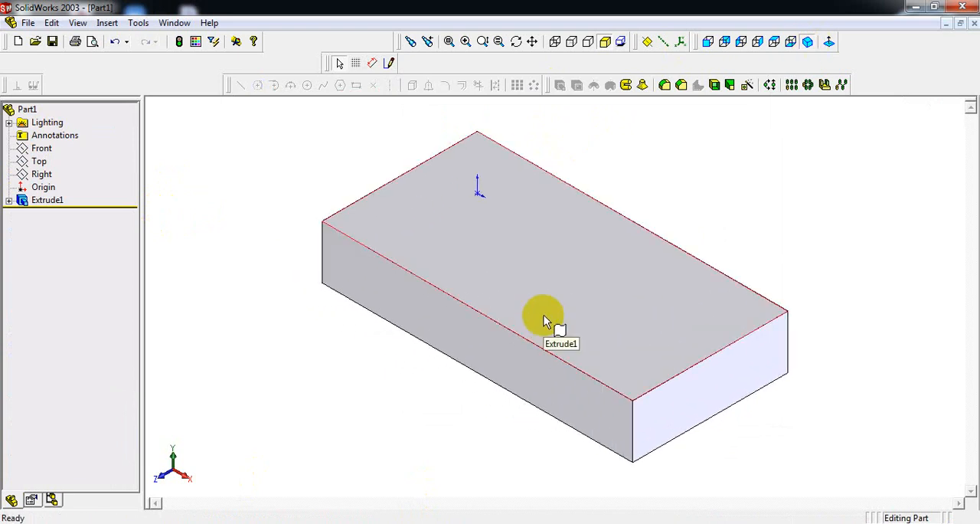
pyautogui.click(713, 391)
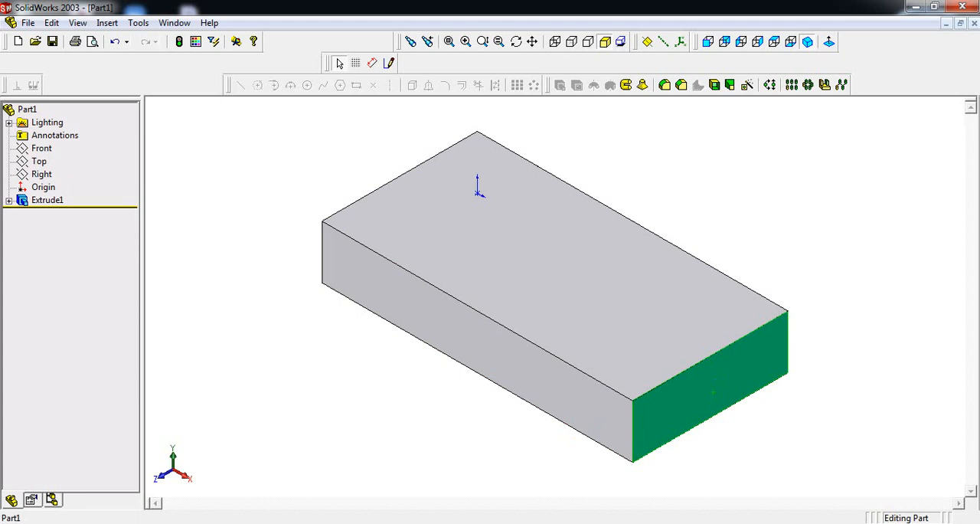
pyautogui.hotkey('alt', 'Tab')
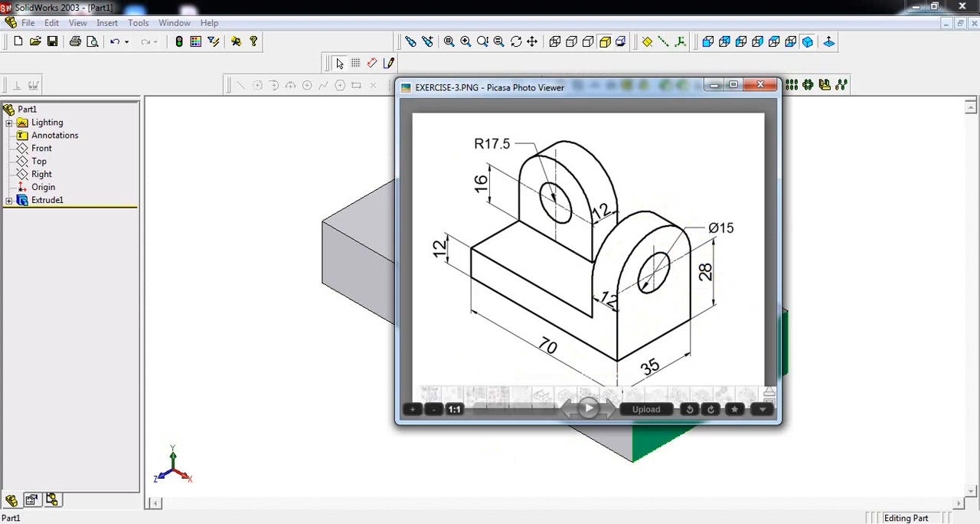
pyautogui.hotkey('alt', 'Tab')
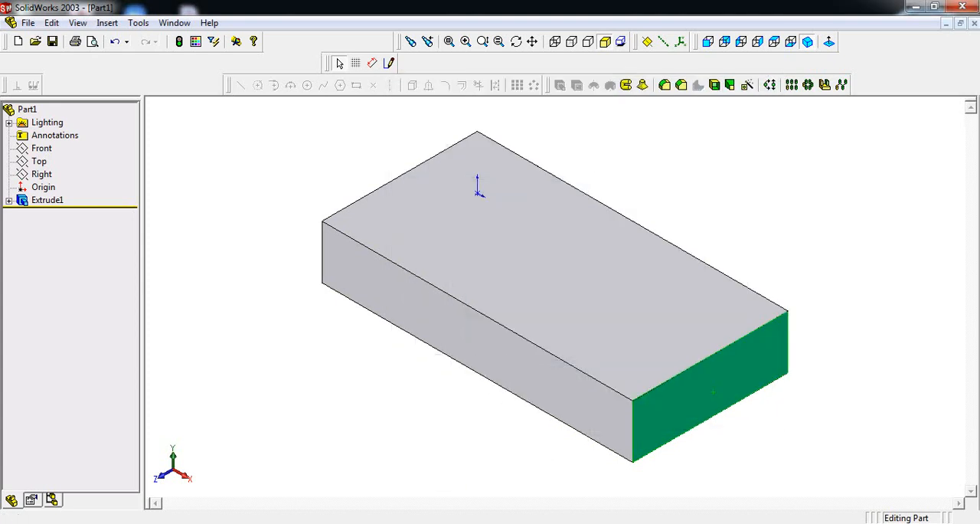
pyautogui.click(762, 46)
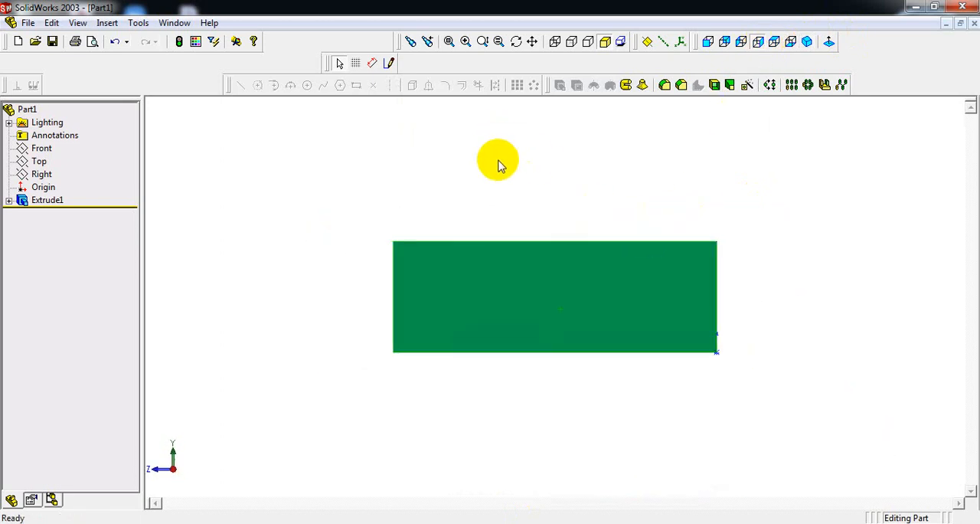
pyautogui.scroll(1, 547, 139)
pyautogui.scroll(-2, 595, 147)
pyautogui.scroll(2, 595, 139)
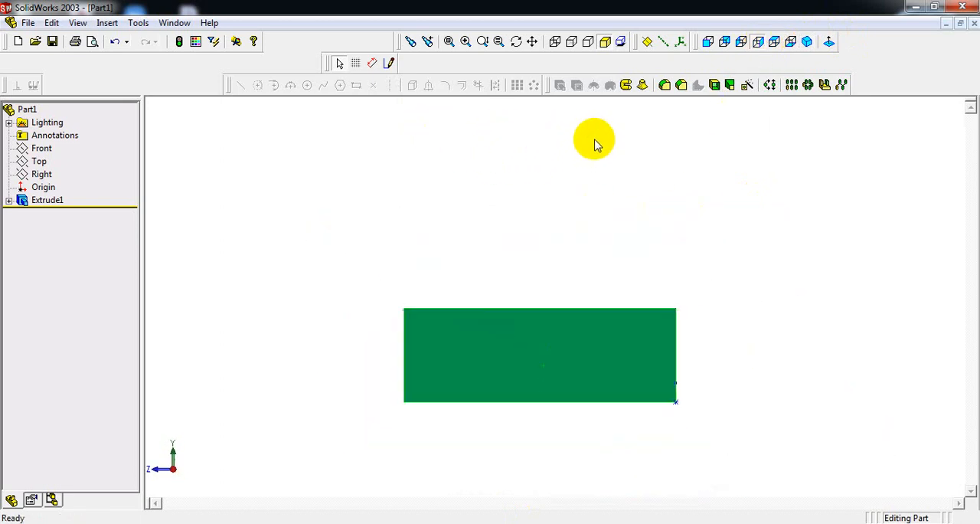
pyautogui.click(389, 63)
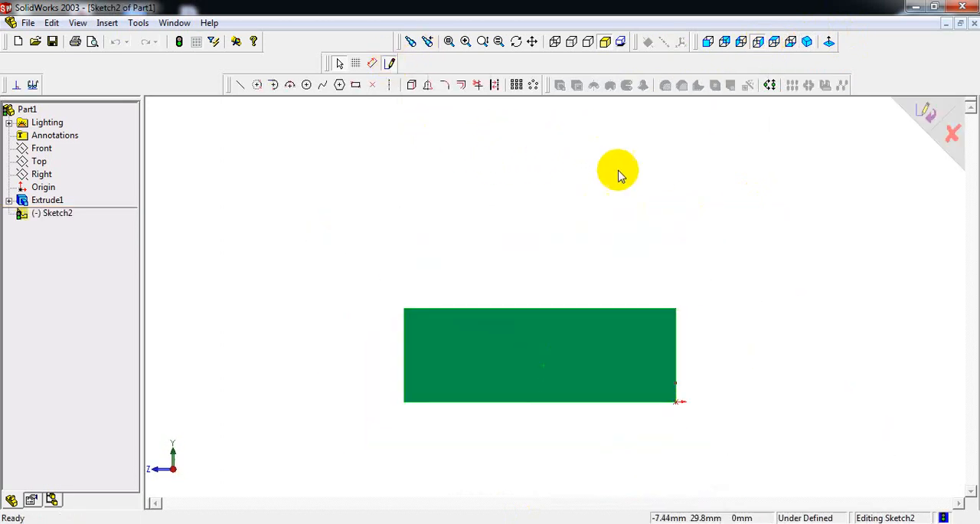
# Step: Sketch a rectangle about 35 × 14 mm on the block's upper edge and add a 180° three-point arc of about 17.45 mm radius above it
pyautogui.click(357, 86)
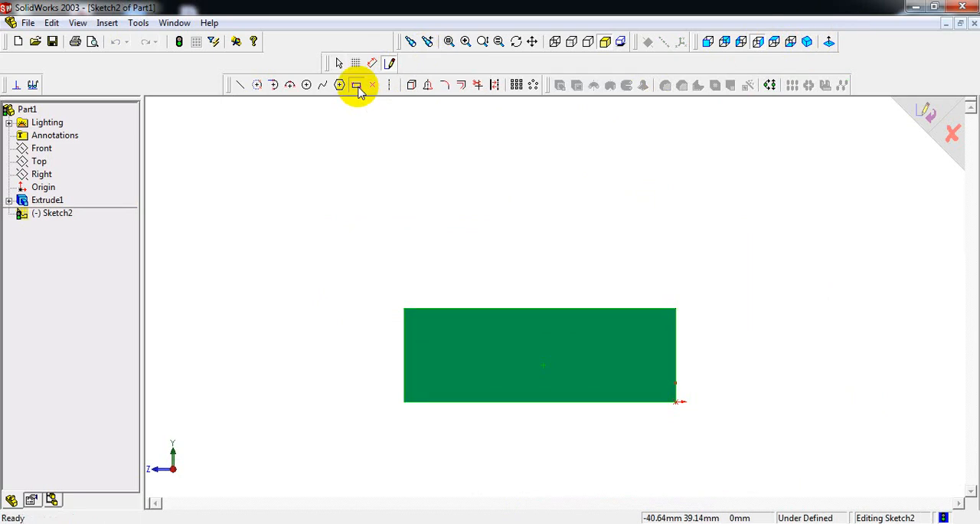
pyautogui.click(676, 309)
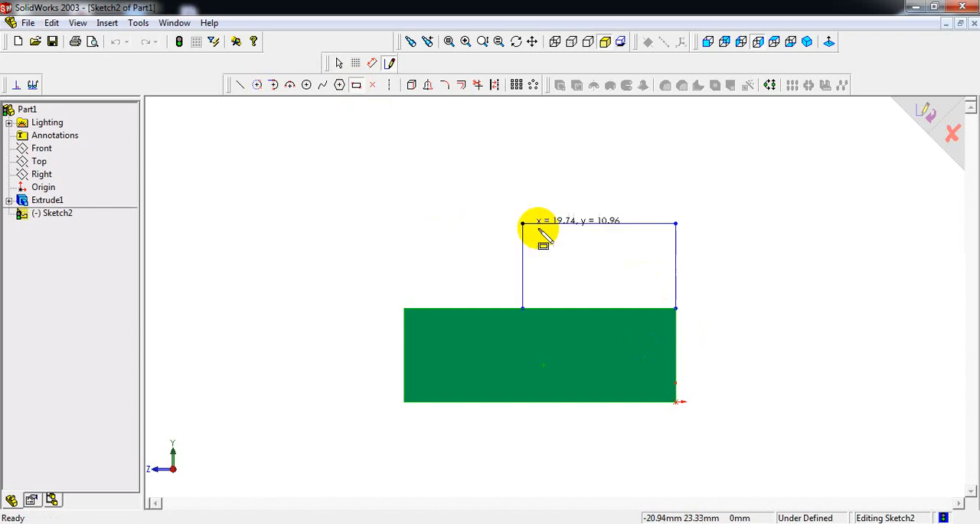
pyautogui.click(405, 200)
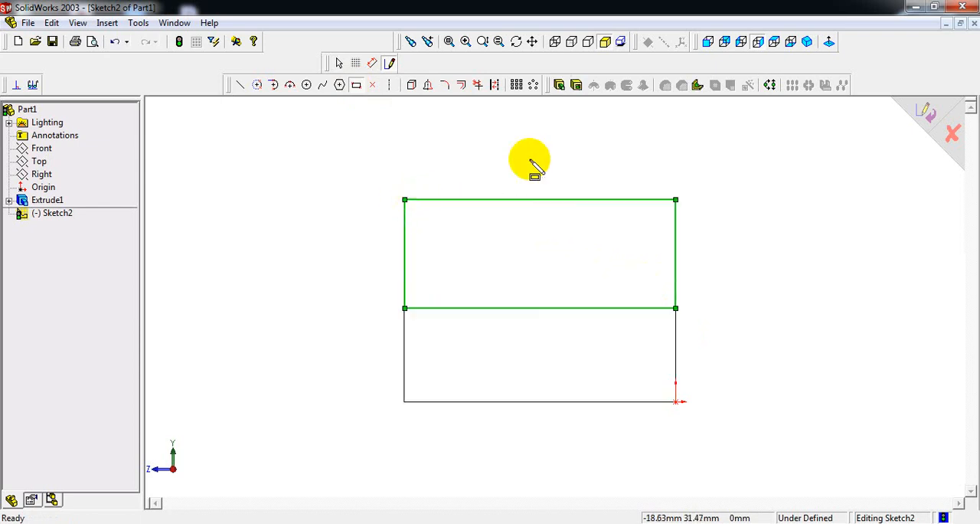
pyautogui.click(294, 85)
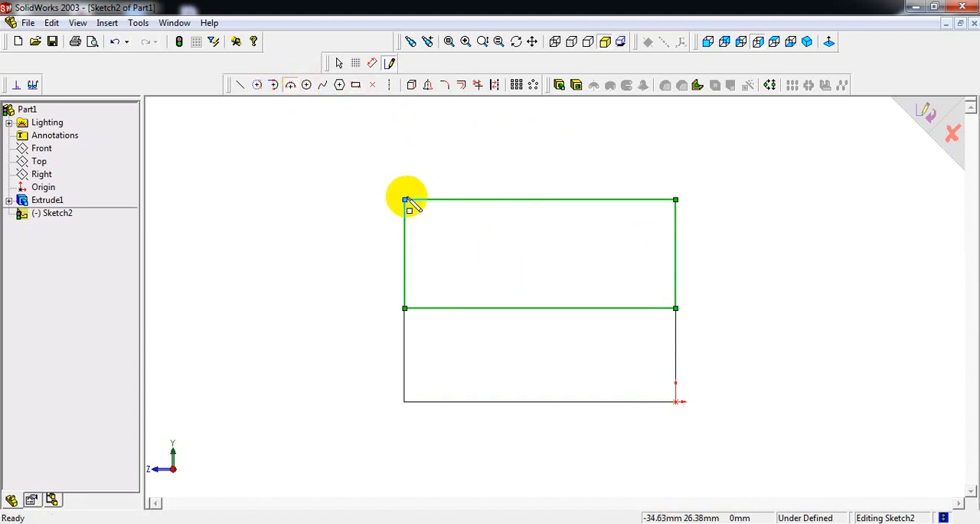
pyautogui.moveTo(404, 199); pyautogui.dragTo(676, 199)
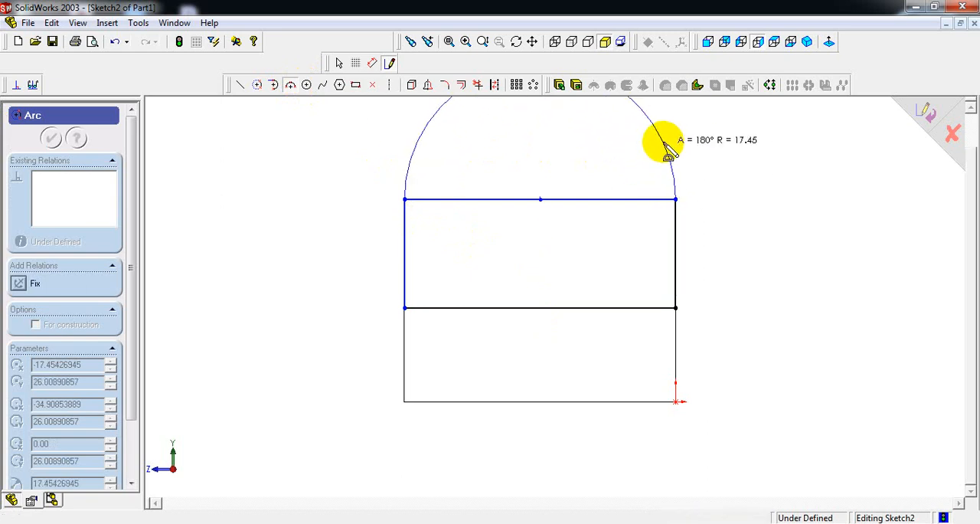
pyautogui.click(666, 146)
# Step: Dimension the vertical side of the lug rectangle and set its height to 28-12, taken from the reference drawing
pyautogui.rightClick(749, 145)
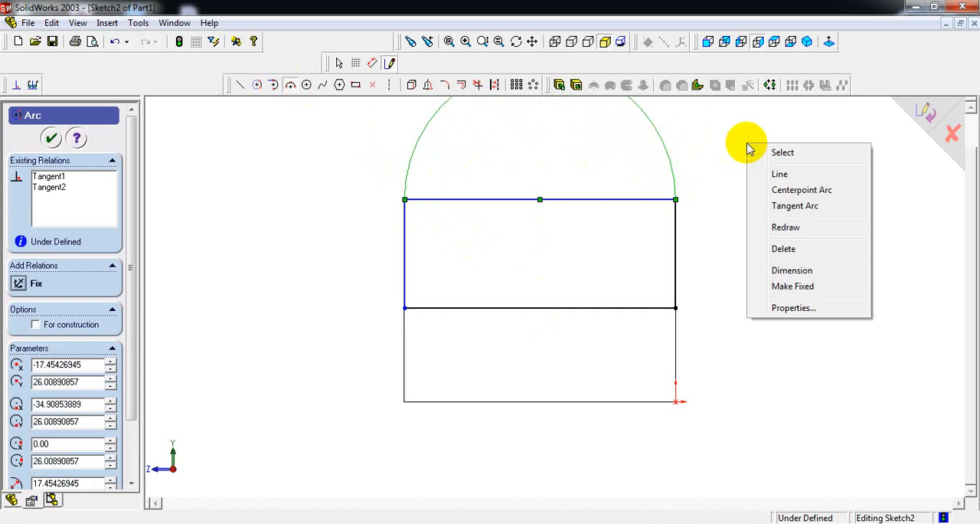
pyautogui.click(792, 270)
pyautogui.click(674, 255)
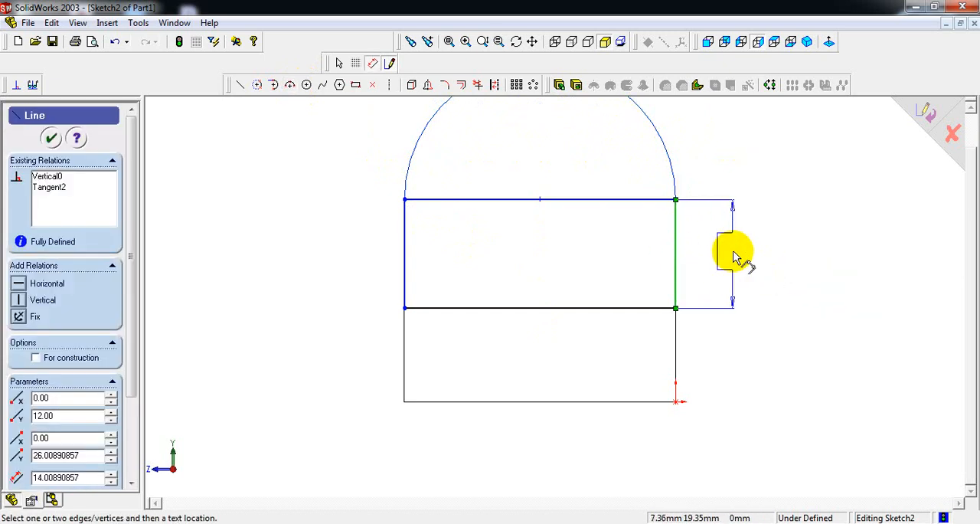
pyautogui.click(737, 257)
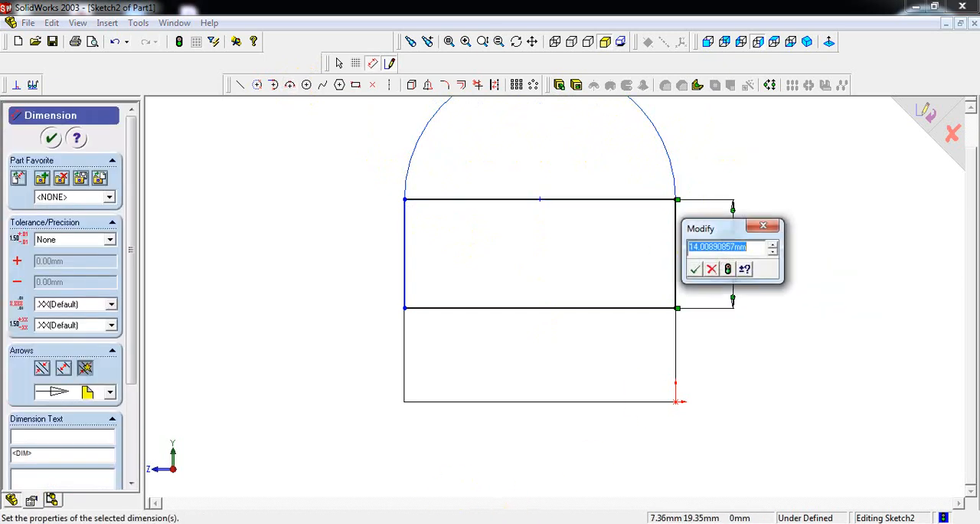
pyautogui.click(509, 522)
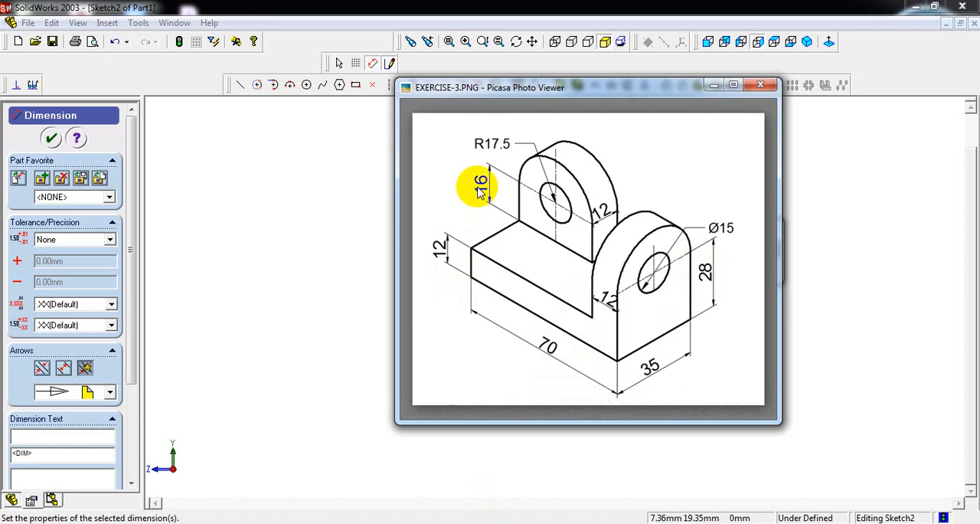
pyautogui.moveTo(419, 523)
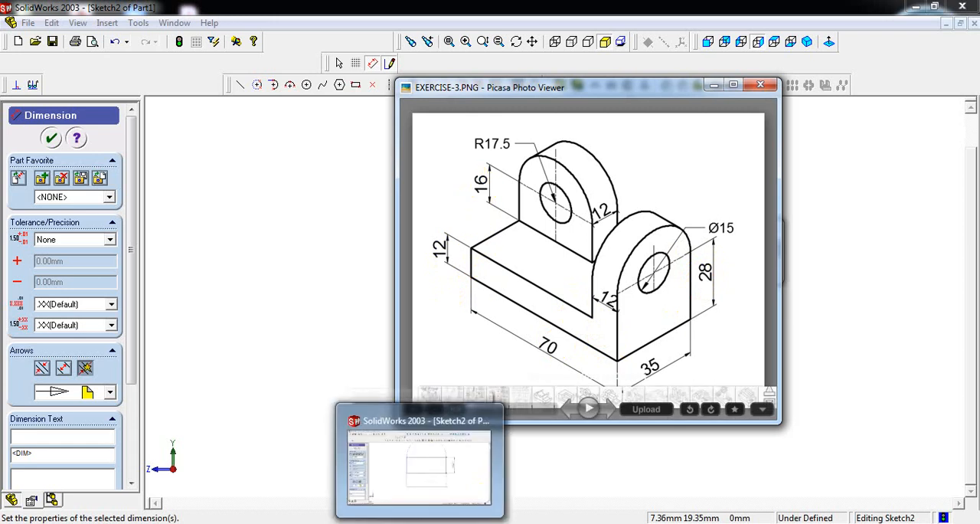
pyautogui.click(440, 494)
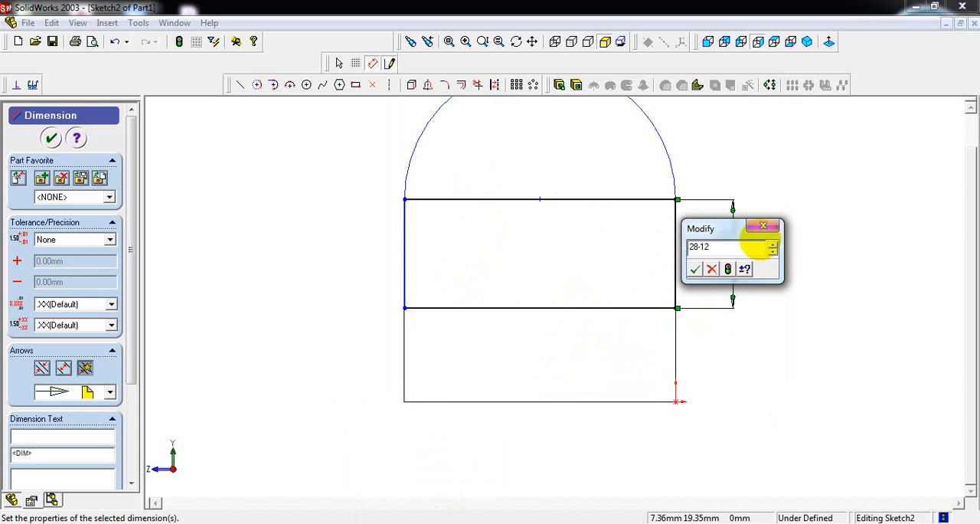
pyautogui.press('Return')
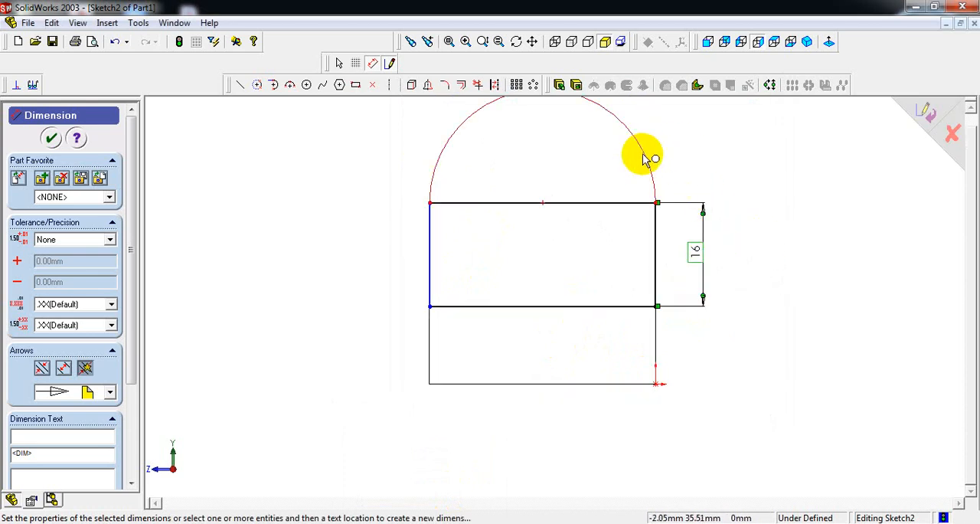
# Step: Dimension the lug's arc radius and set it to 17.5 mm, taken from the reference drawing
pyautogui.click(646, 155)
pyautogui.click(711, 131)
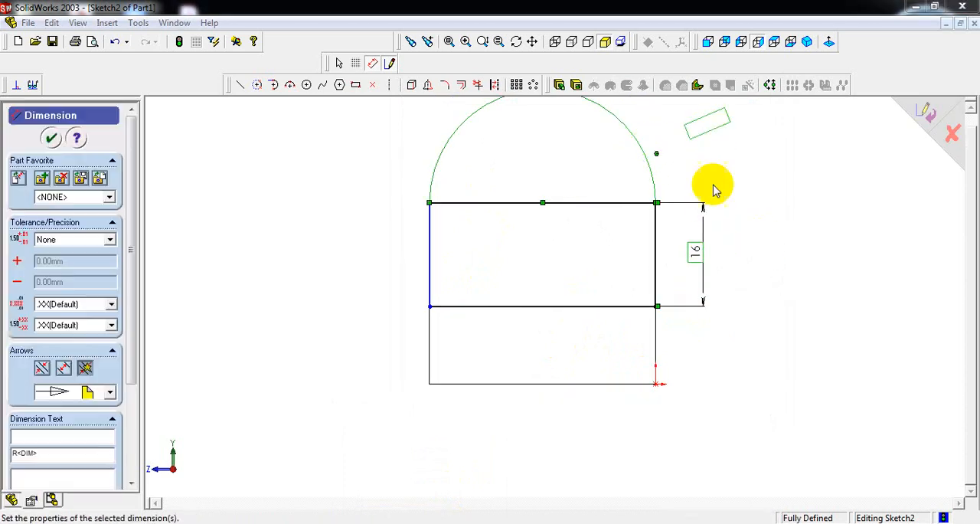
pyautogui.hotkey('alt', 'Tab')
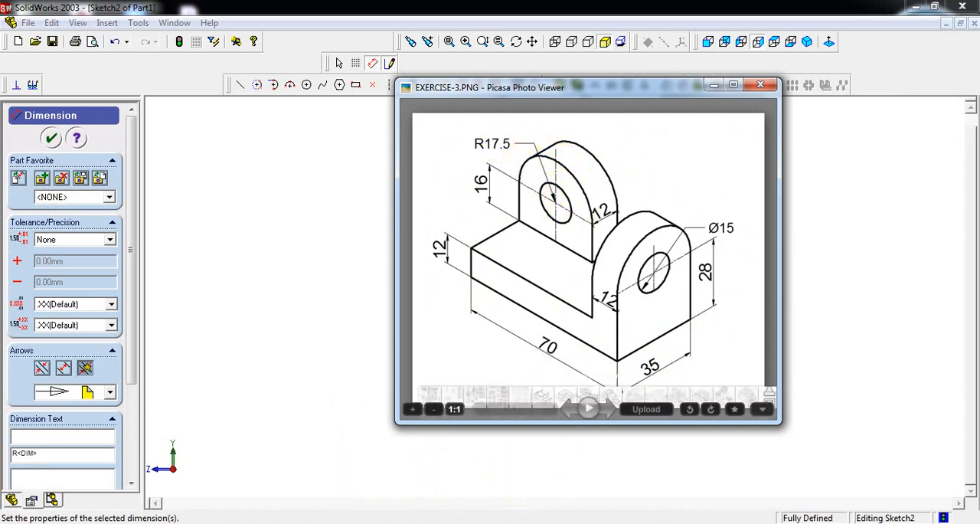
pyautogui.hotkey('alt', 'Tab')
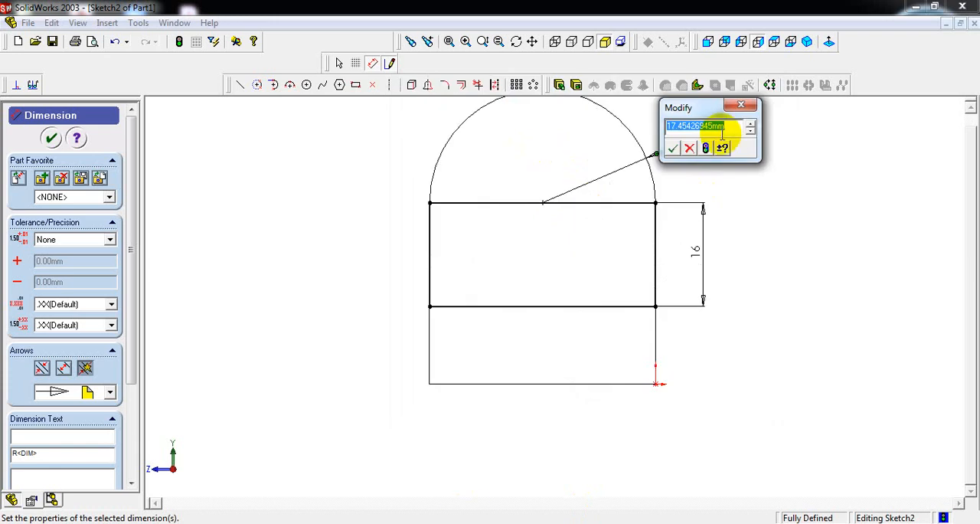
pyautogui.write('5')
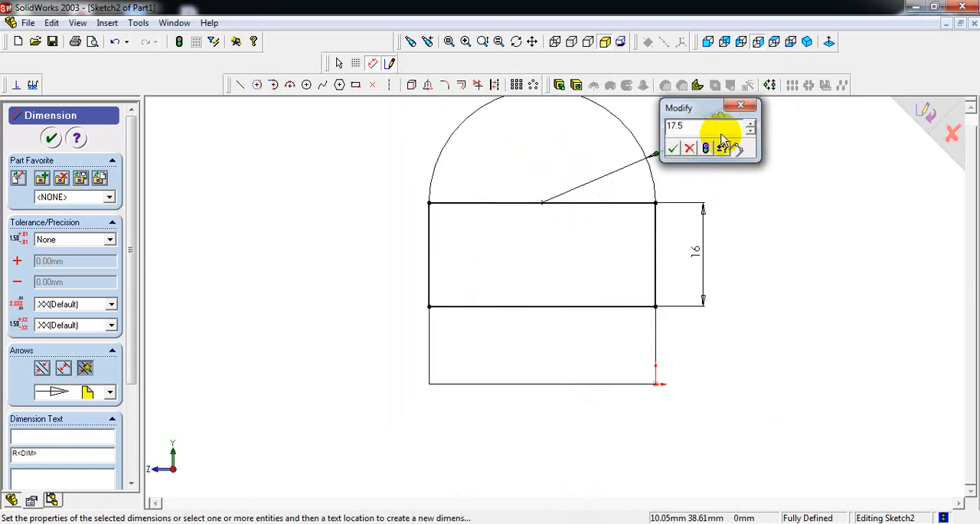
pyautogui.press('Return')
# Step: Check the reference drawing for the lug hole and sketch a circle of about 12 mm radius centred on the arc's centre point
pyautogui.click(806, 44)
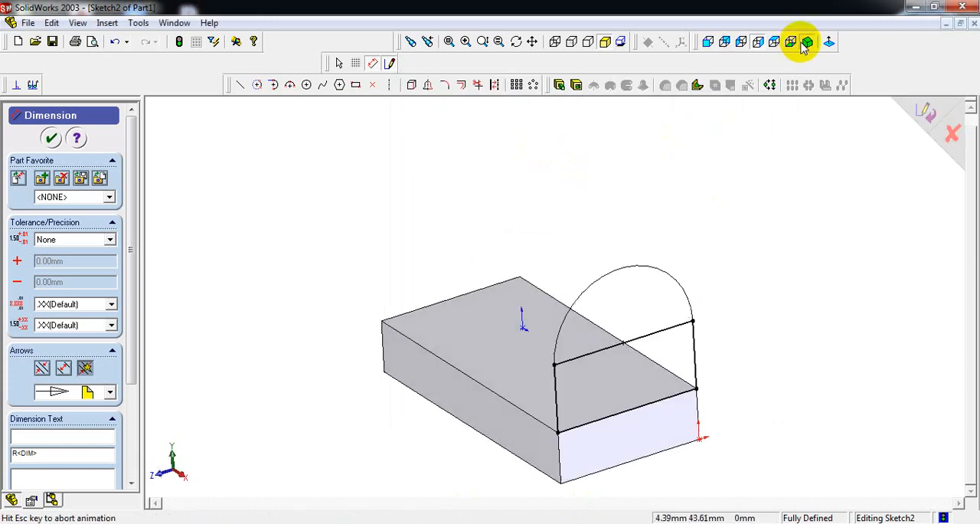
pyautogui.click(758, 42)
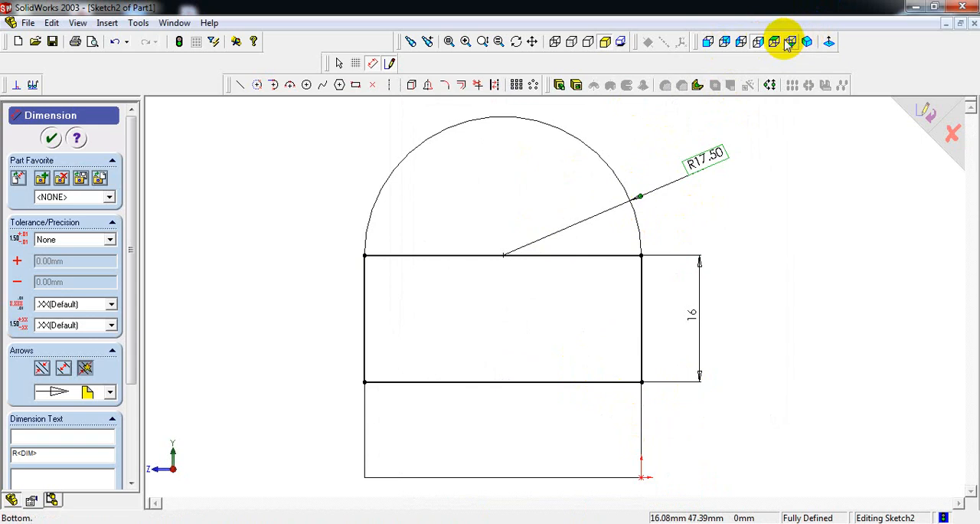
pyautogui.click(425, 523)
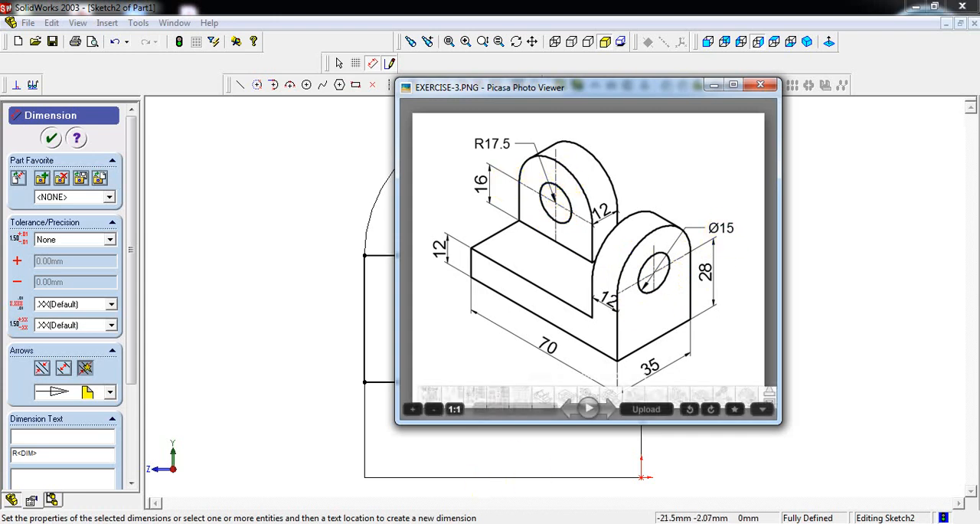
pyautogui.hotkey('alt', 'Tab')
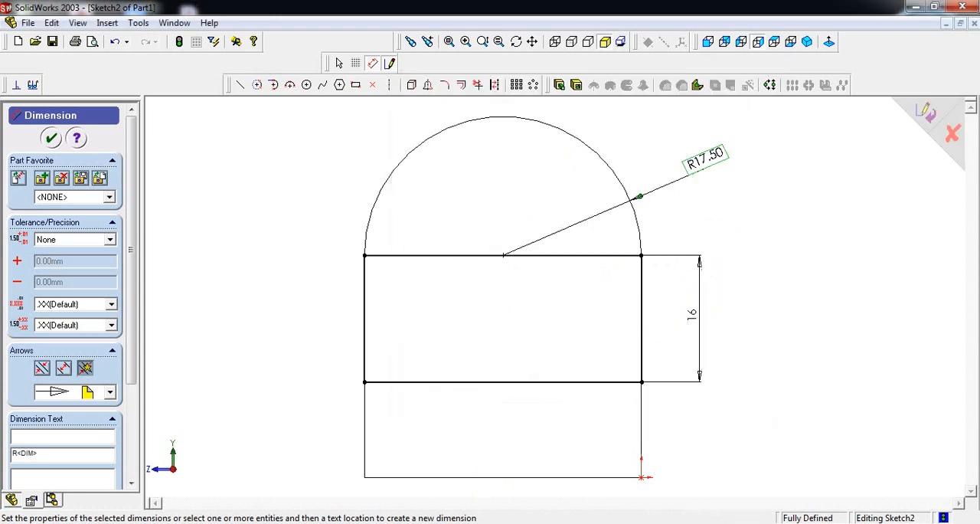
pyautogui.click(304, 85)
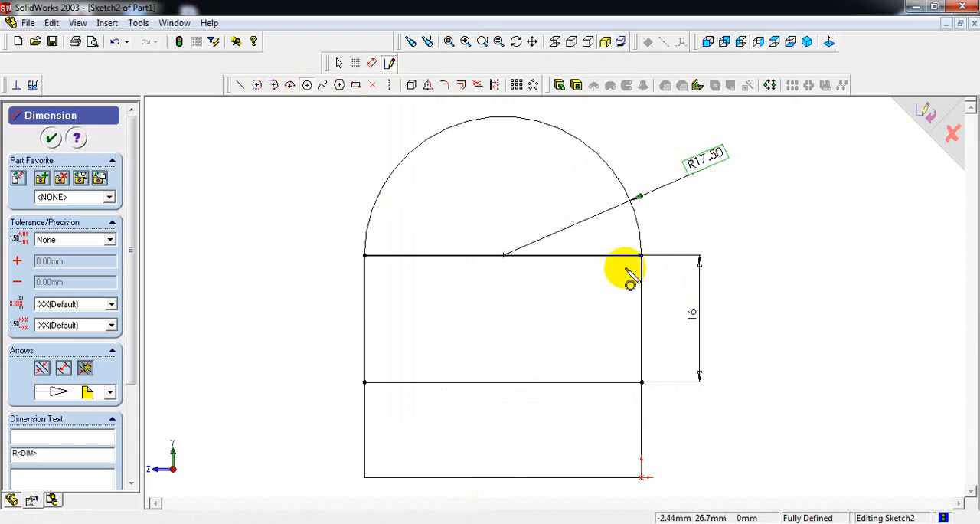
pyautogui.click(504, 256)
pyautogui.click(548, 184)
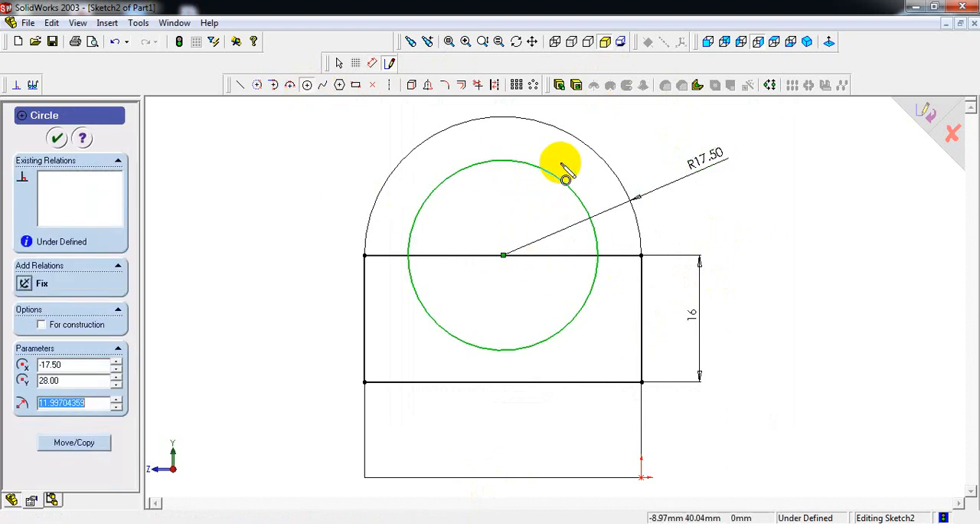
# Step: Dimension the hole circle's diameter and set it to 15 mm
pyautogui.rightClick(652, 126)
pyautogui.click(693, 263)
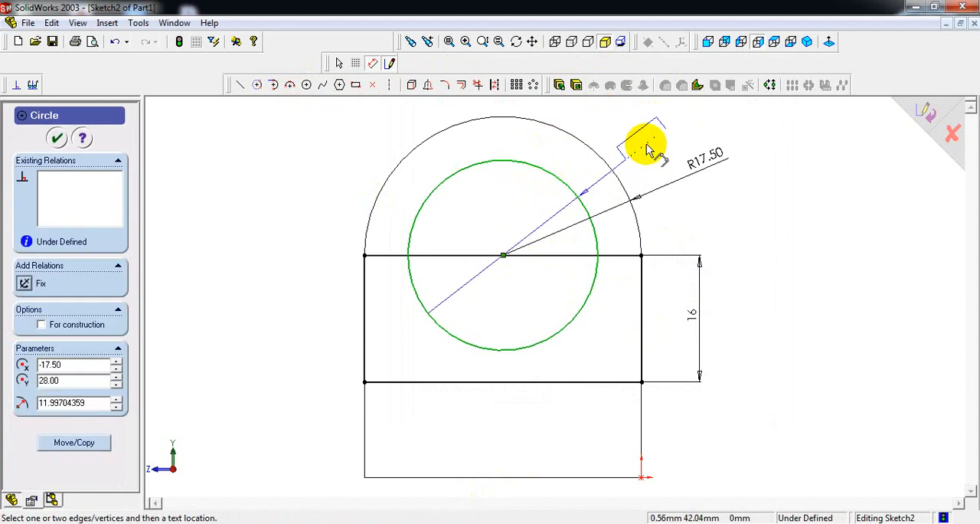
pyautogui.click(650, 147)
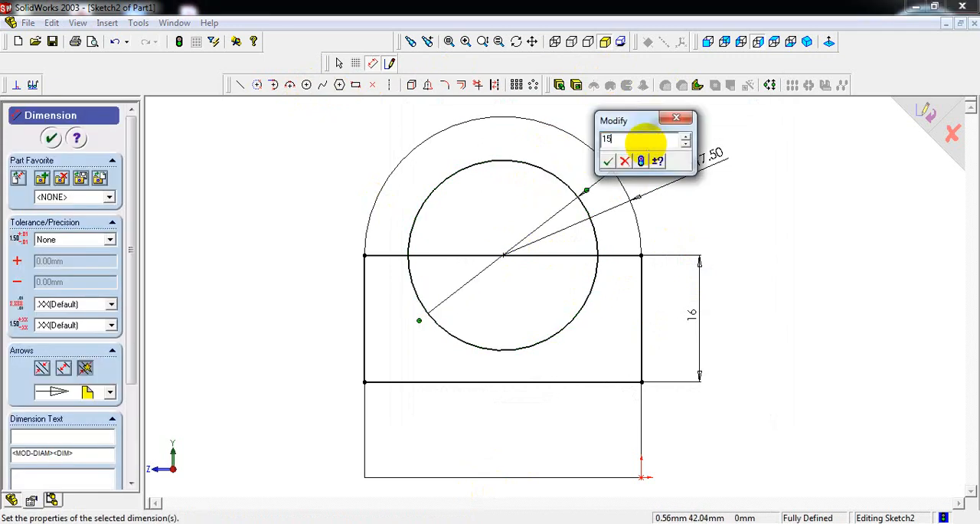
pyautogui.press('Return')
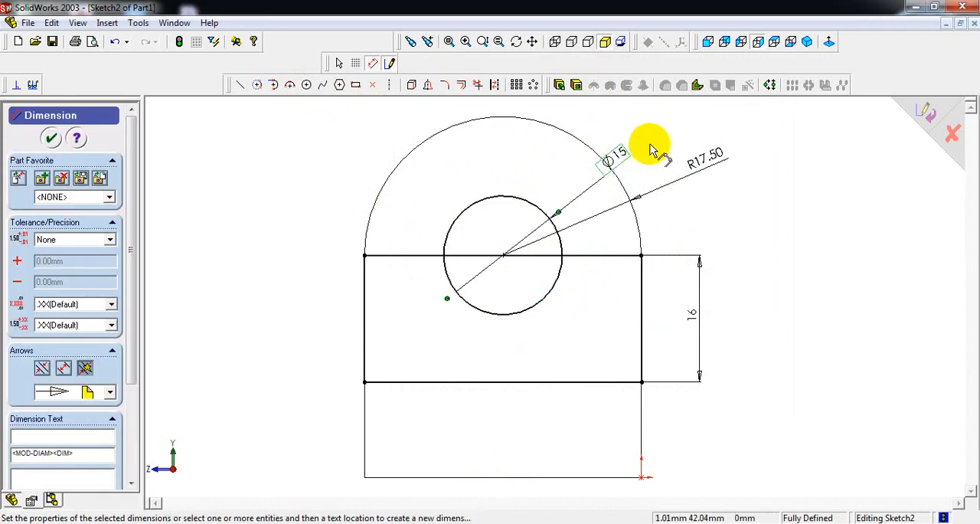
# Step: Trim away the horizontal line between the arc and the rectangle, including the segment inside the hole circle
pyautogui.click(480, 88)
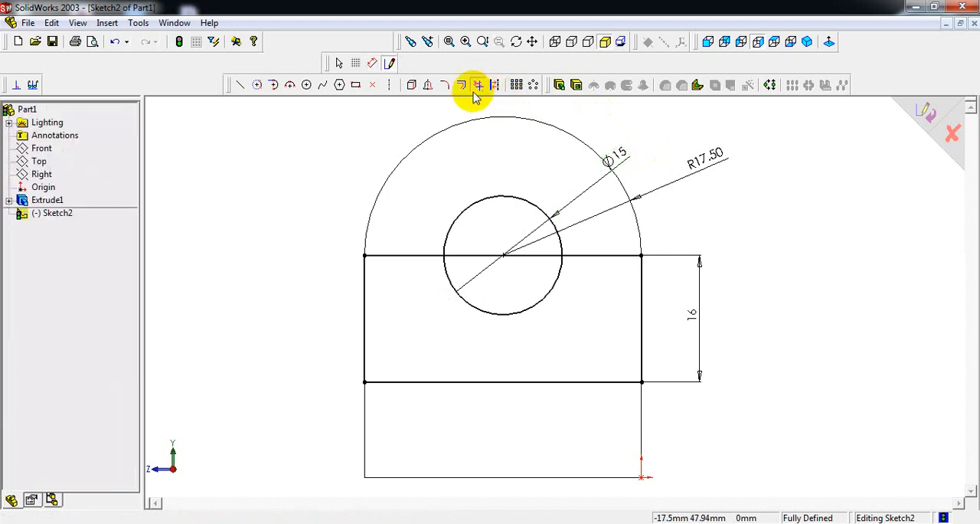
pyautogui.click(599, 257)
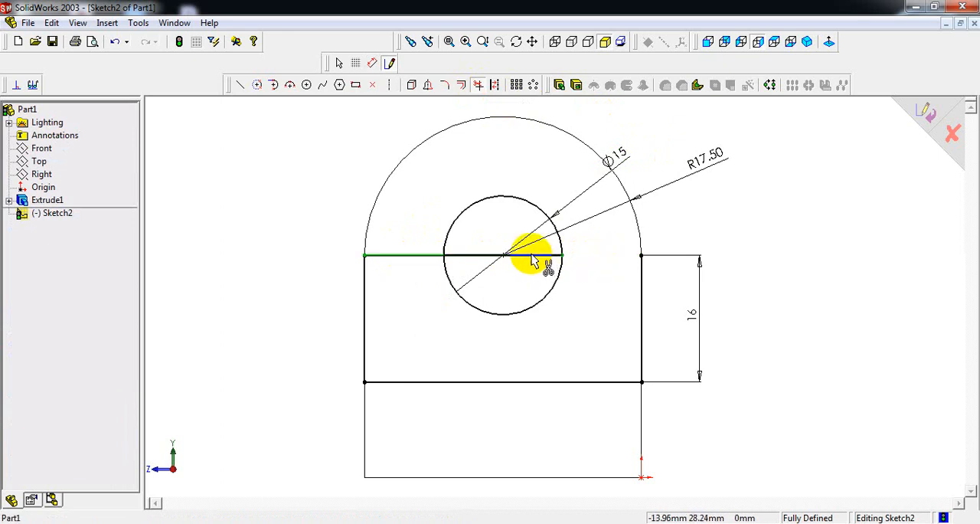
pyautogui.click(536, 254)
pyautogui.click(426, 256)
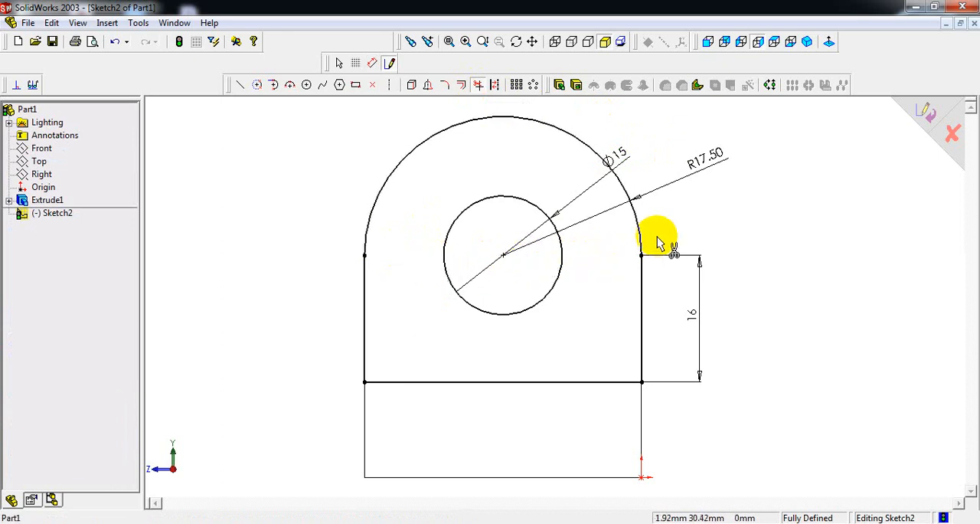
# Step: Extrude the lug profile as a blind boss 12 mm deep, reversed over the base, checking the depth against the reference drawing
pyautogui.click(810, 43)
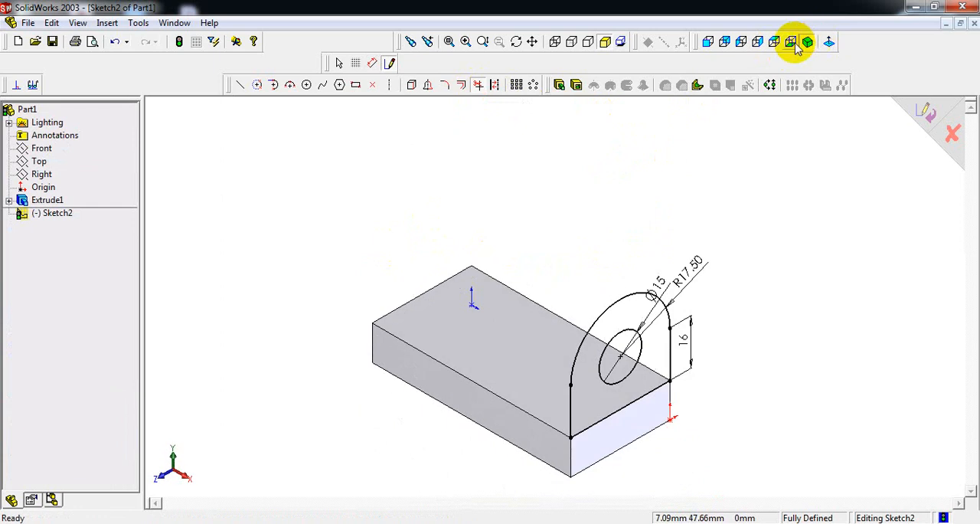
pyautogui.click(559, 85)
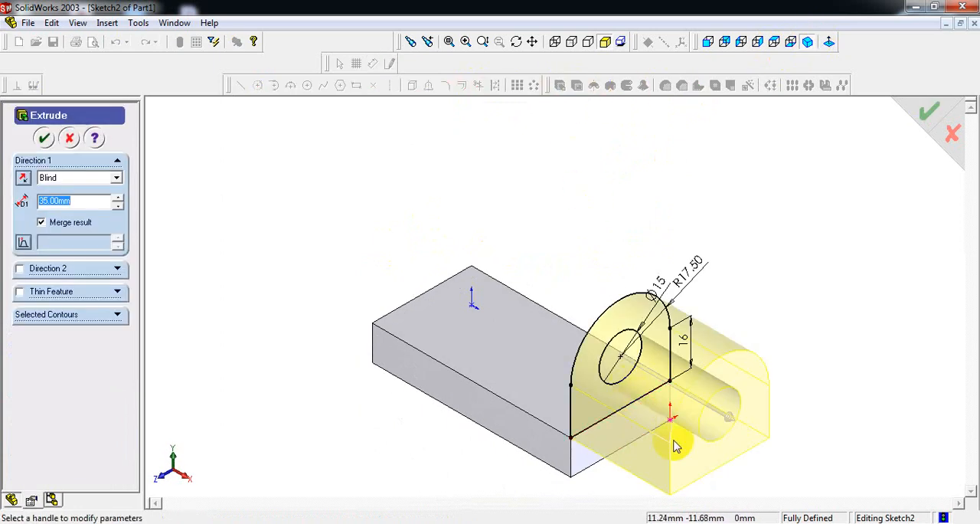
pyautogui.scroll(-3, 678, 439)
pyautogui.scroll(3, 610, 356)
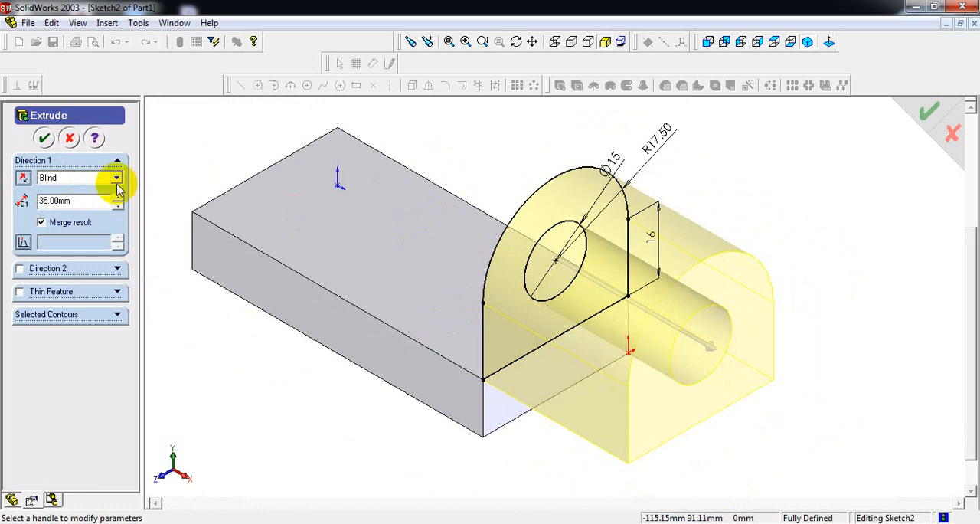
pyautogui.click(23, 180)
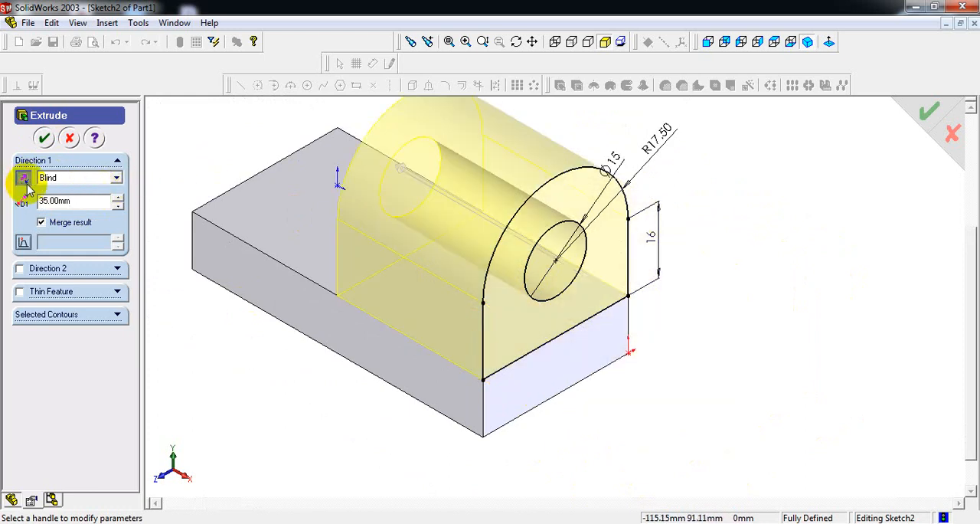
pyautogui.moveTo(83, 201); pyautogui.dragTo(10, 202)
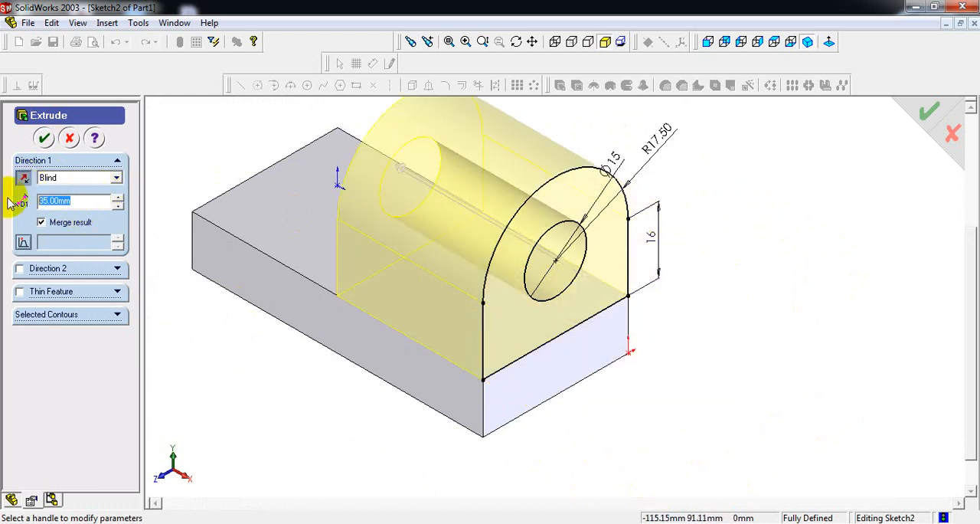
pyautogui.click(458, 522)
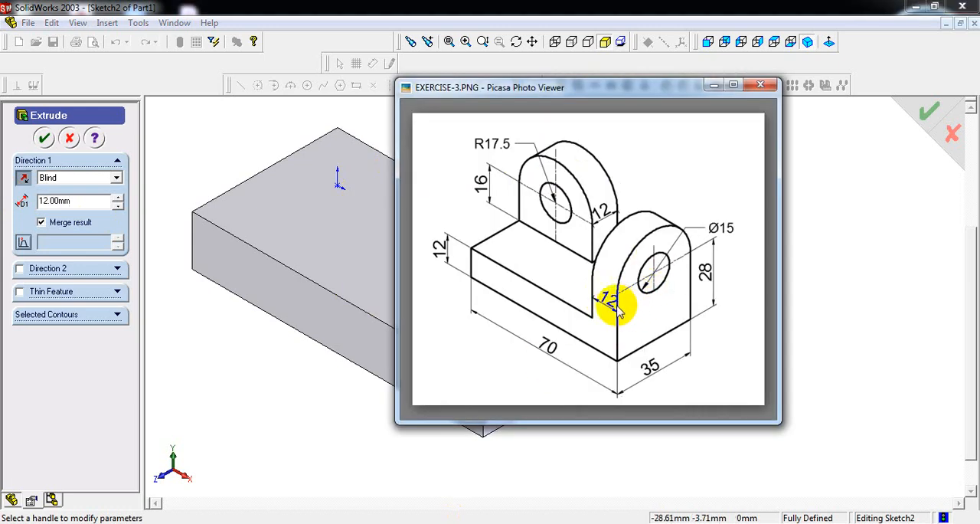
pyautogui.click(457, 523)
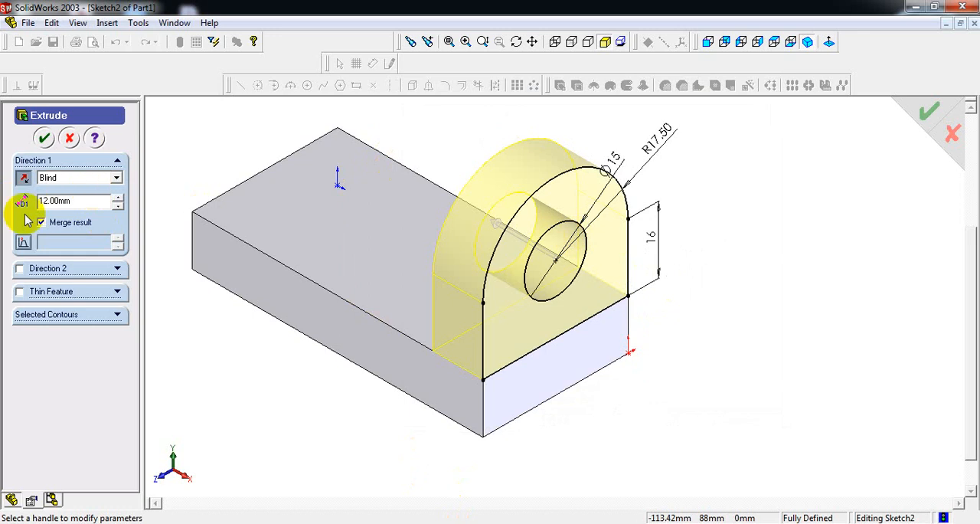
pyautogui.click(42, 139)
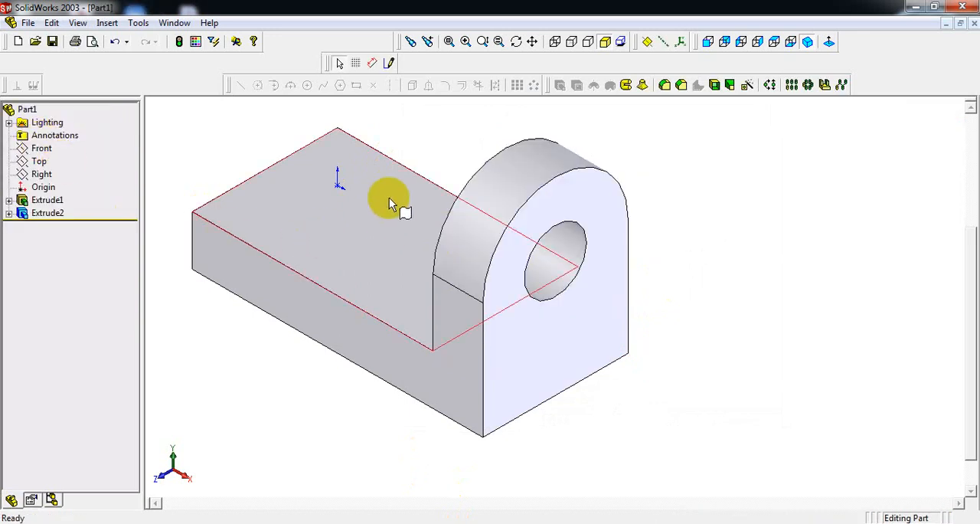
# Step: Start a sketch on the part's L-shaped back face and draw a rectangle about 35.7 × 15 mm on the base's upper edge from its free end
pyautogui.moveTo(396, 192); pyautogui.dragTo(369, 206, button='middle')
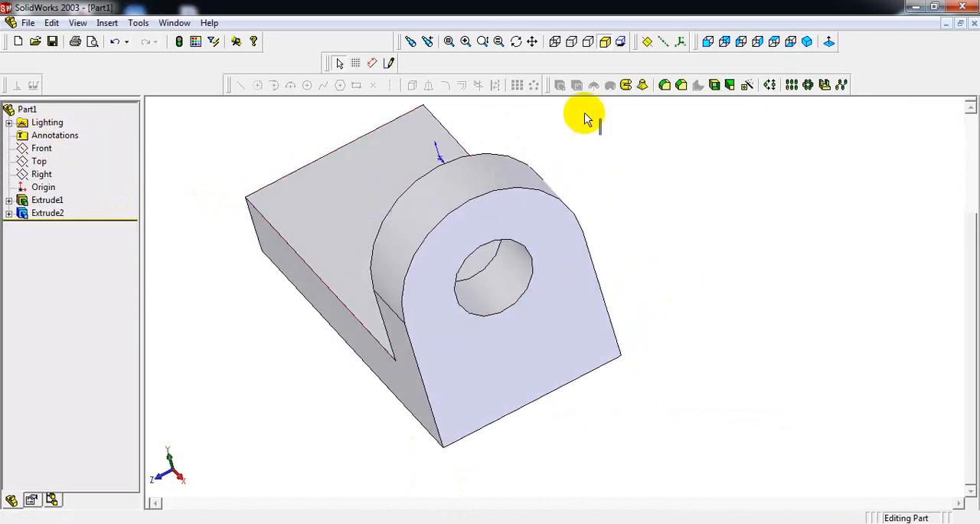
pyautogui.click(806, 43)
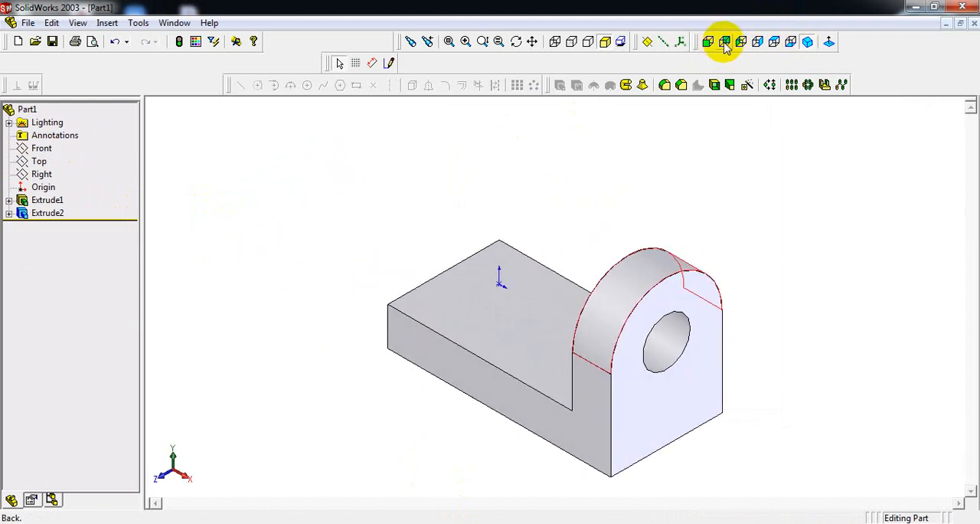
pyautogui.click(725, 42)
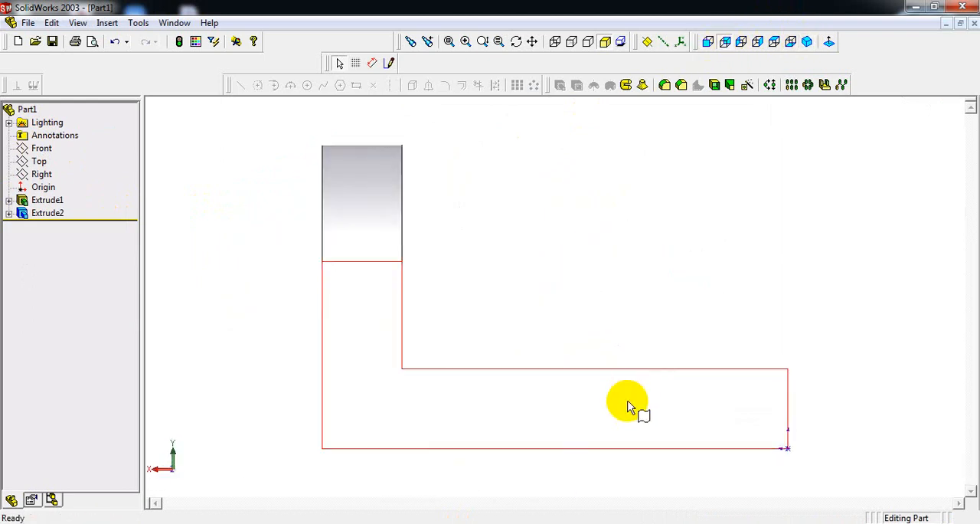
pyautogui.click(627, 406)
pyautogui.click(389, 63)
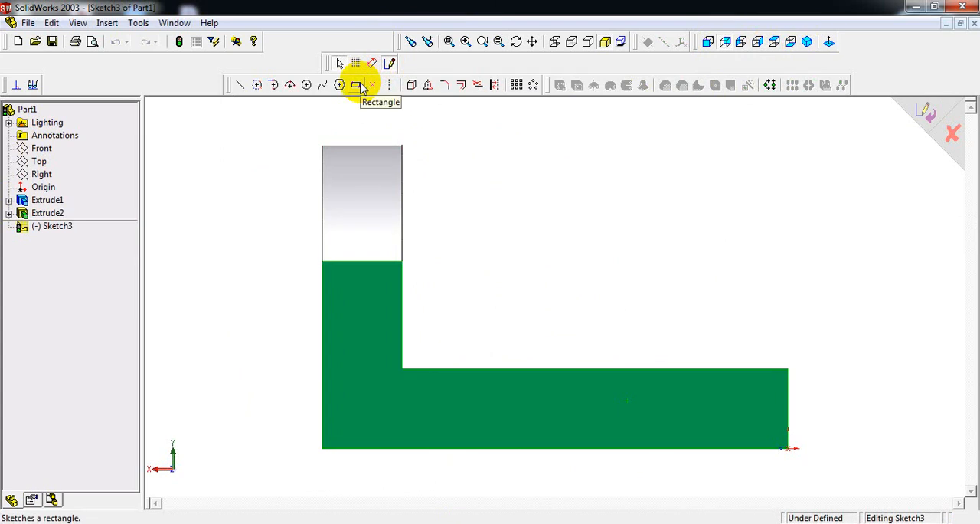
pyautogui.click(358, 85)
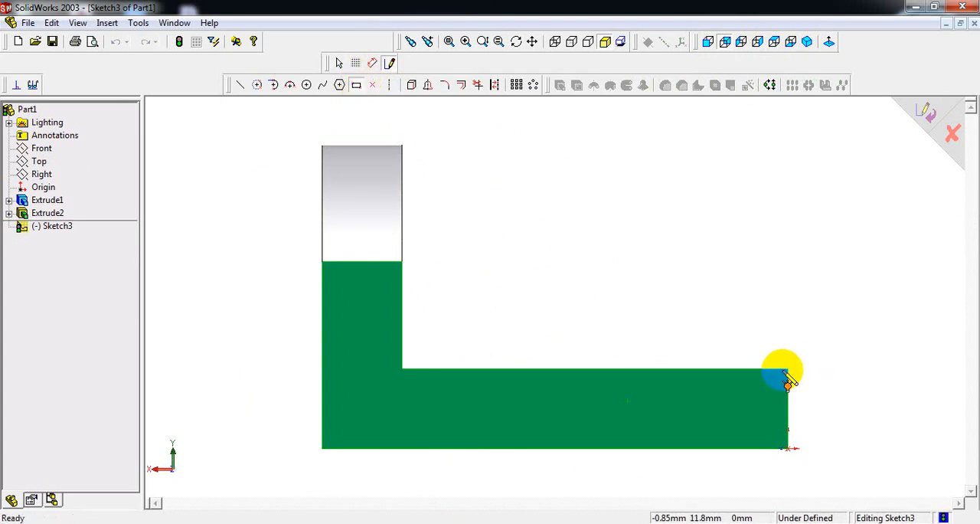
pyautogui.moveTo(789, 369); pyautogui.dragTo(551, 269)
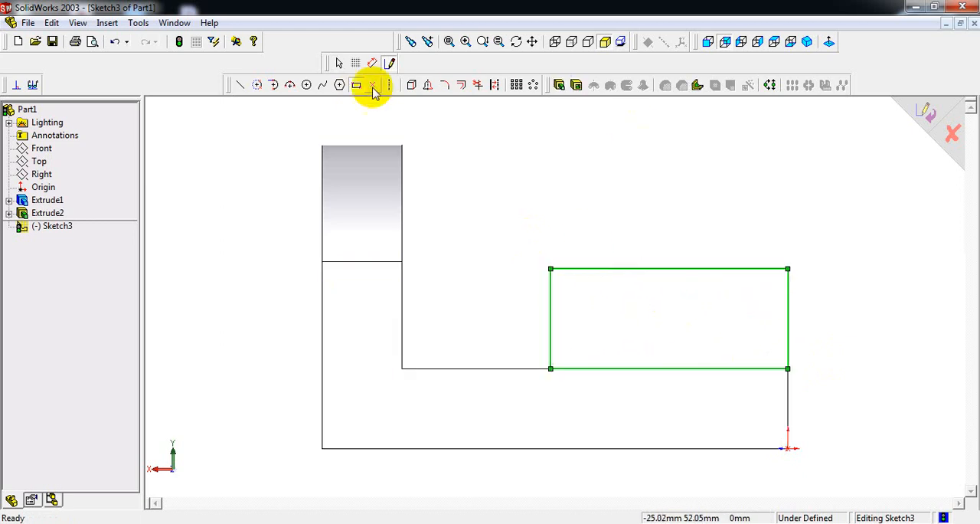
# Step: Add a 180° three-point arc of about 17.85 mm radius above the rectangle and a concentric circle of about 8.44 mm radius
pyautogui.click(291, 86)
pyautogui.click(789, 268)
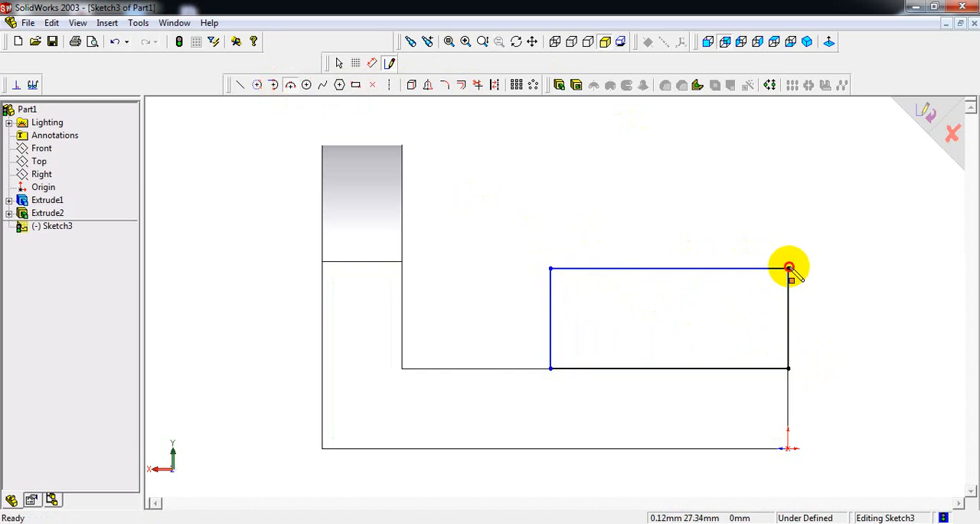
pyautogui.moveTo(788, 268); pyautogui.dragTo(551, 268)
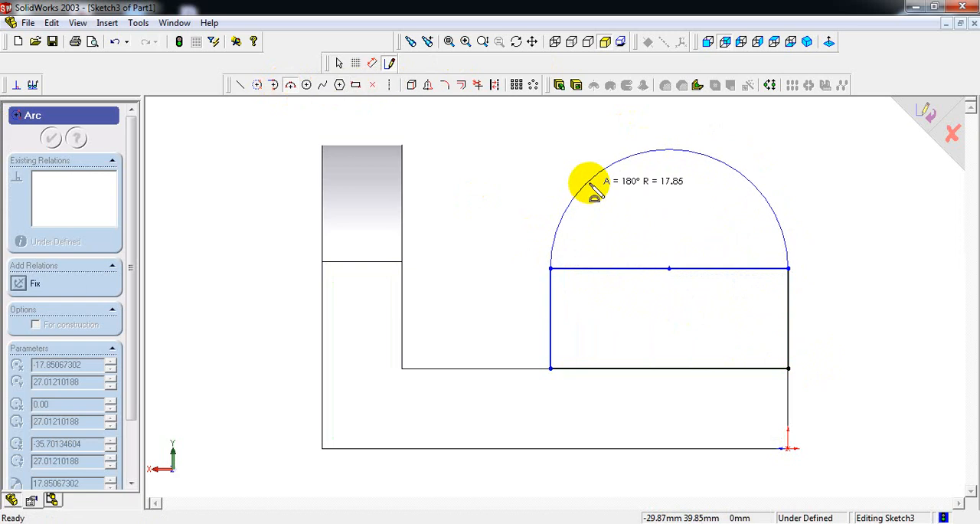
pyautogui.click(595, 192)
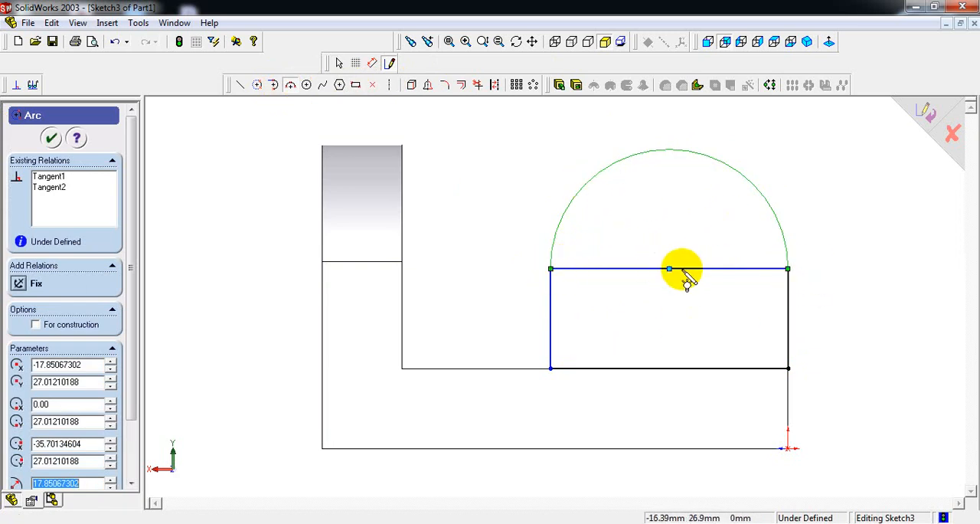
pyautogui.click(308, 86)
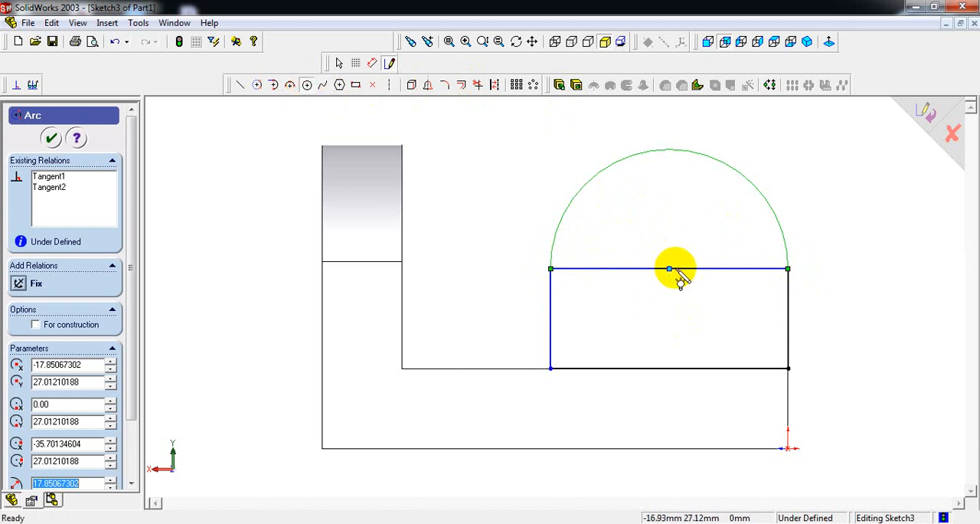
pyautogui.moveTo(670, 270); pyautogui.dragTo(692, 217)
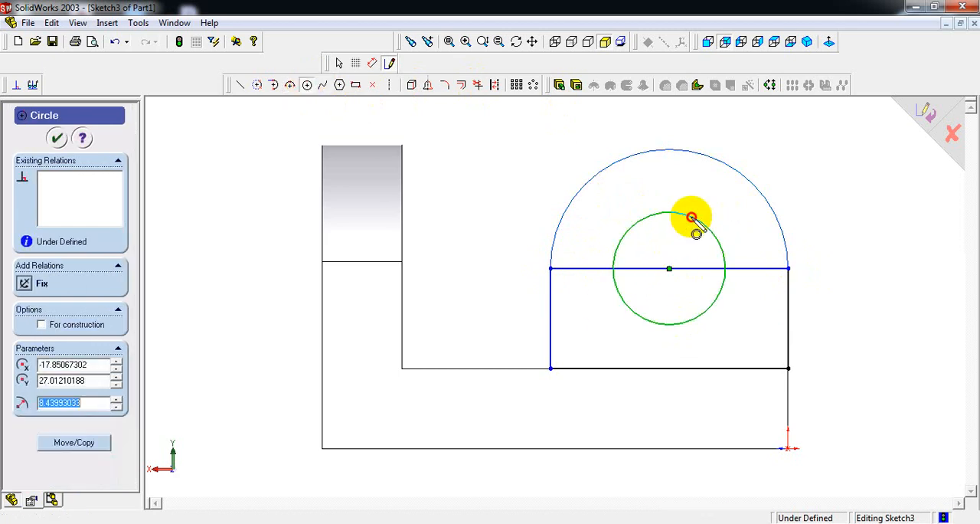
# Step: Dimension the height of the rectangle's vertical side above the base and set it to 28-12 (16 mm)
pyautogui.rightClick(842, 129)
pyautogui.click(873, 275)
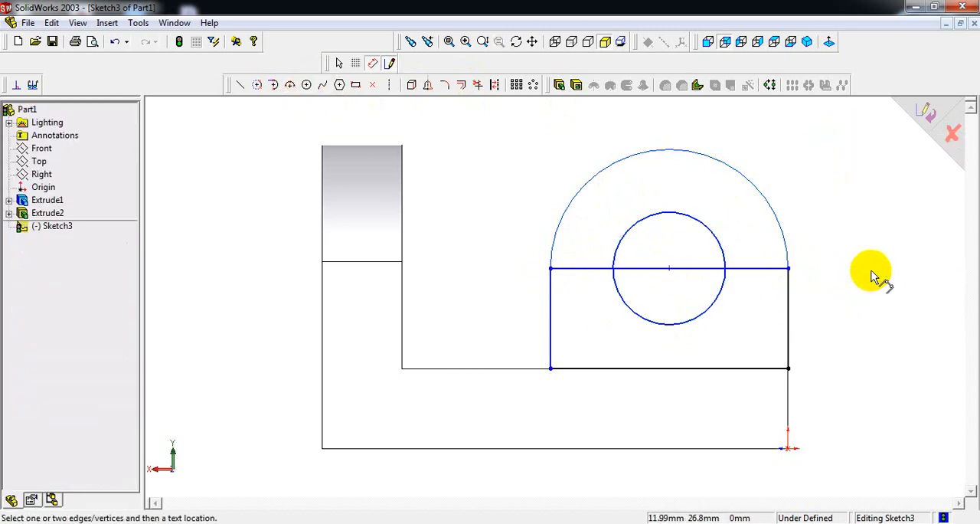
pyautogui.click(791, 314)
pyautogui.click(845, 305)
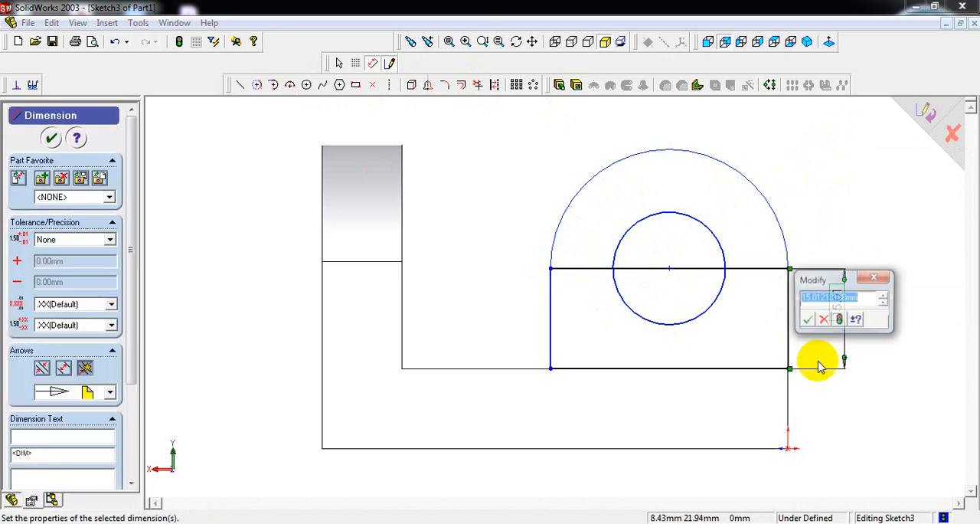
pyautogui.moveTo(838, 280); pyautogui.dragTo(832, 186)
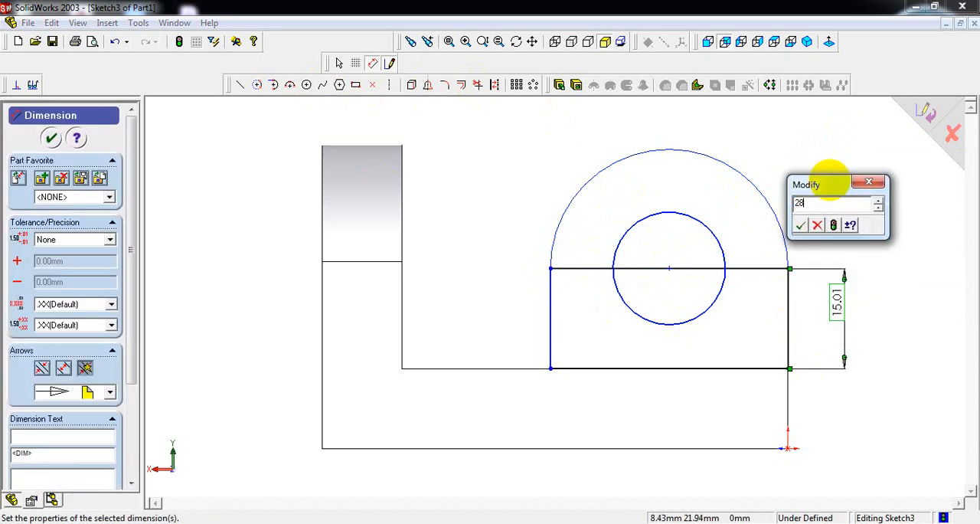
pyautogui.press('Return')
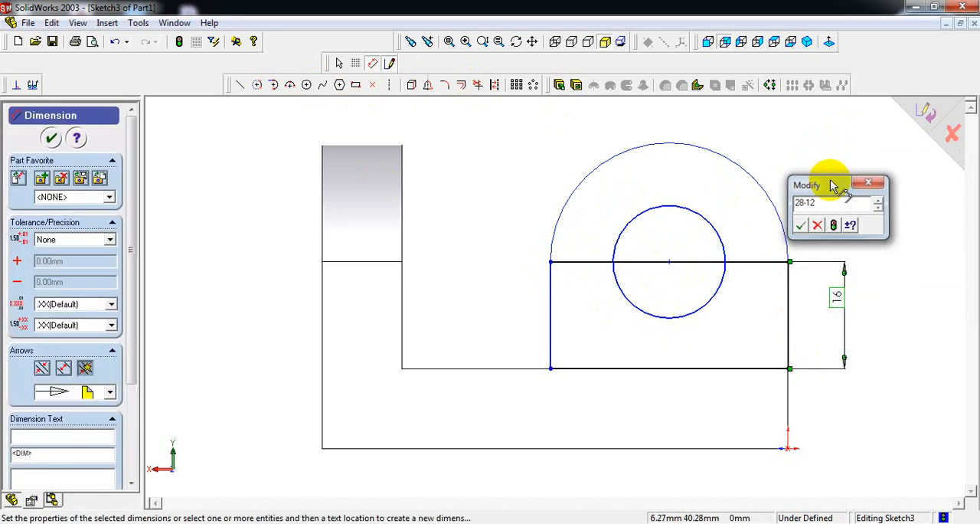
# Step: Dimension the lug's outer arc to a 17.5 mm radius and the concentric hole circle to a 15 mm diameter
pyautogui.click(779, 210)
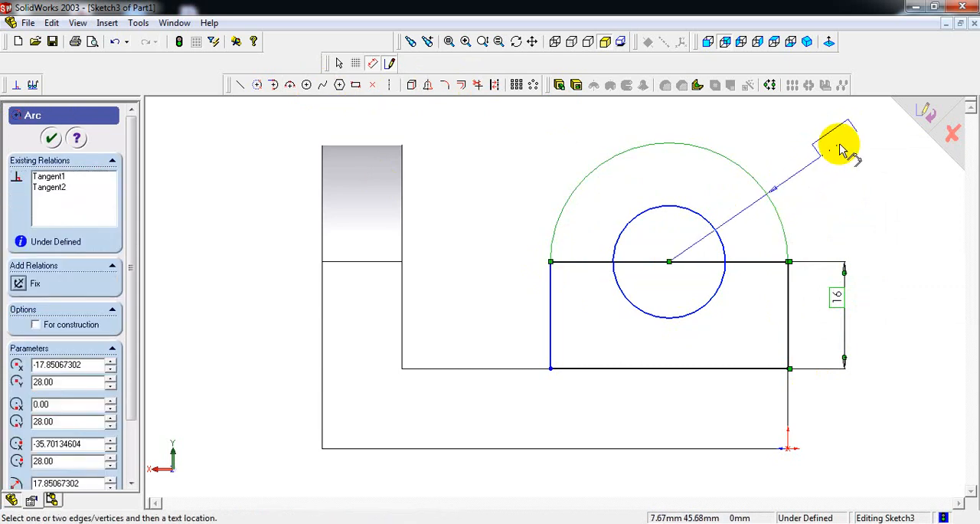
pyautogui.click(814, 157)
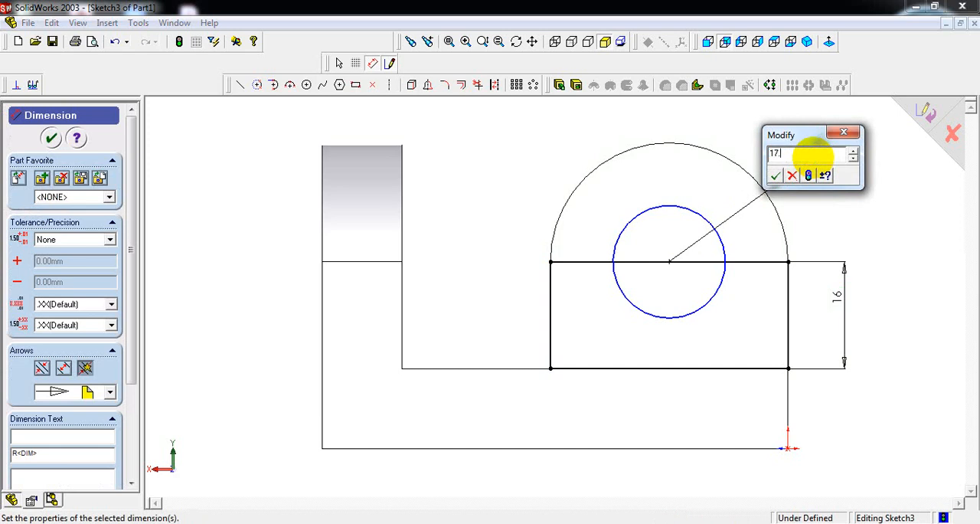
pyautogui.press('Return')
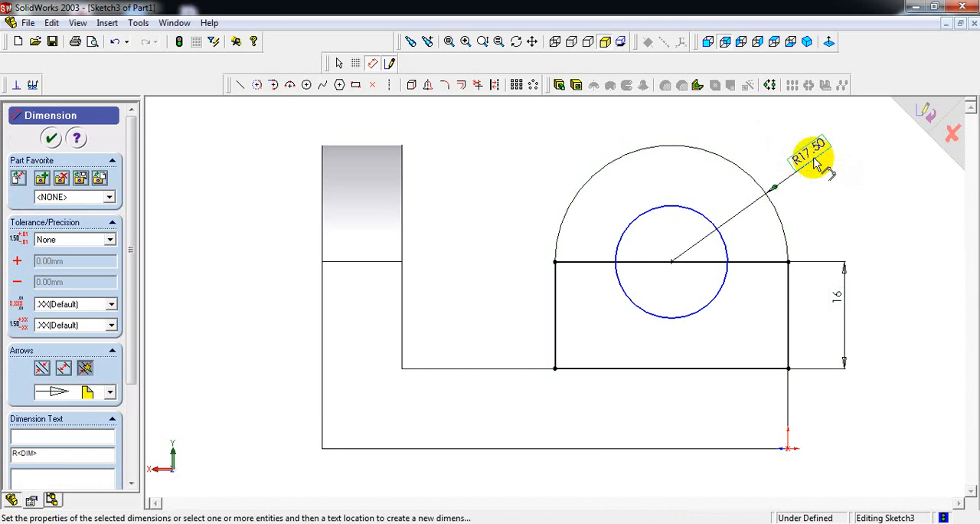
pyautogui.click(703, 217)
pyautogui.click(780, 132)
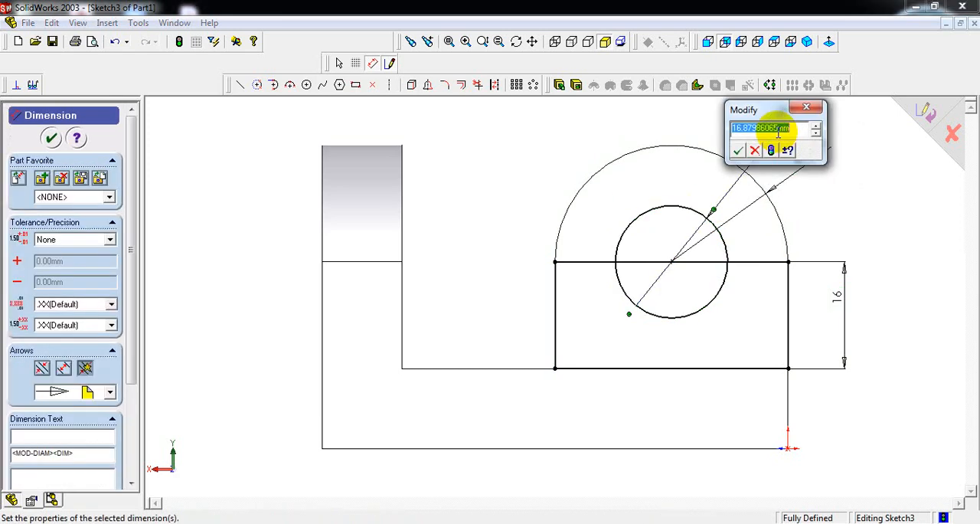
pyautogui.write('15')
pyautogui.press('Return')
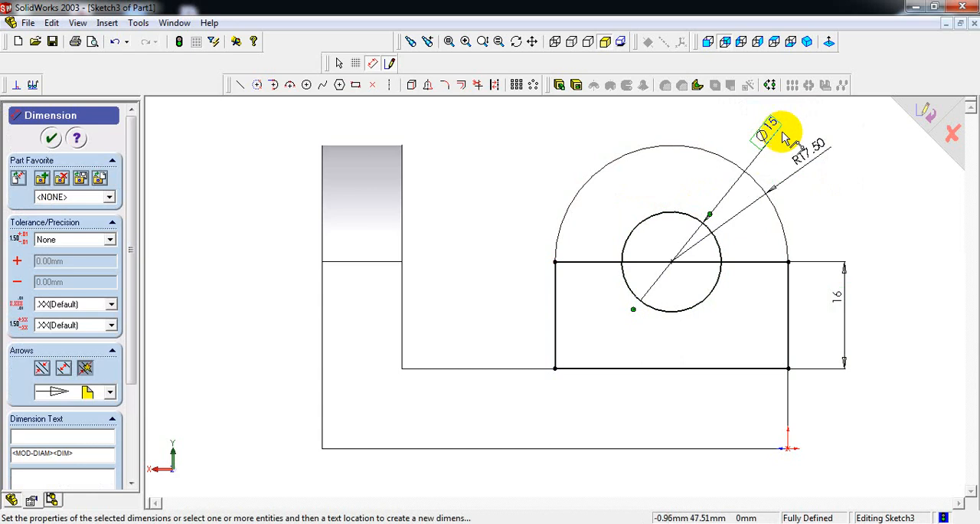
# Step: Trim away the horizontal line beneath the arc on both sides of the hole circle and inside it
pyautogui.click(479, 85)
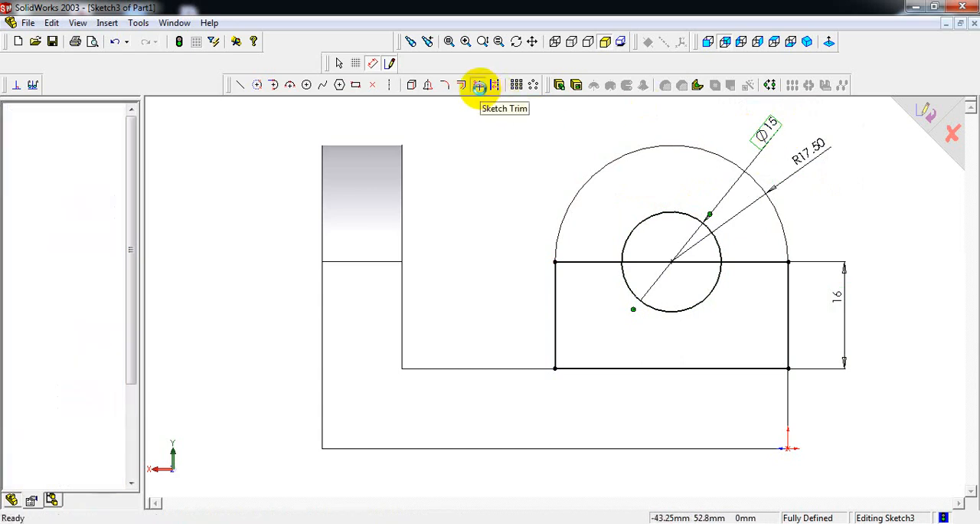
pyautogui.click(579, 261)
pyautogui.click(663, 263)
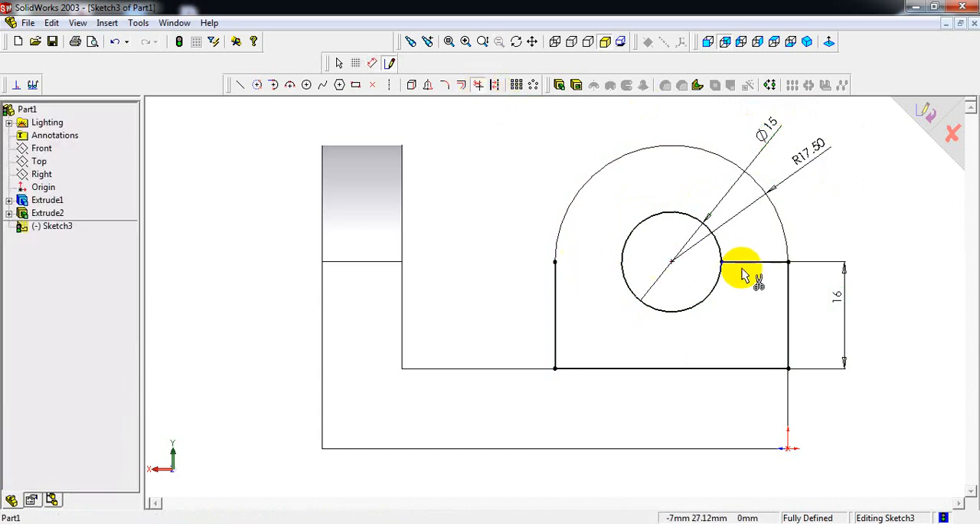
pyautogui.click(744, 265)
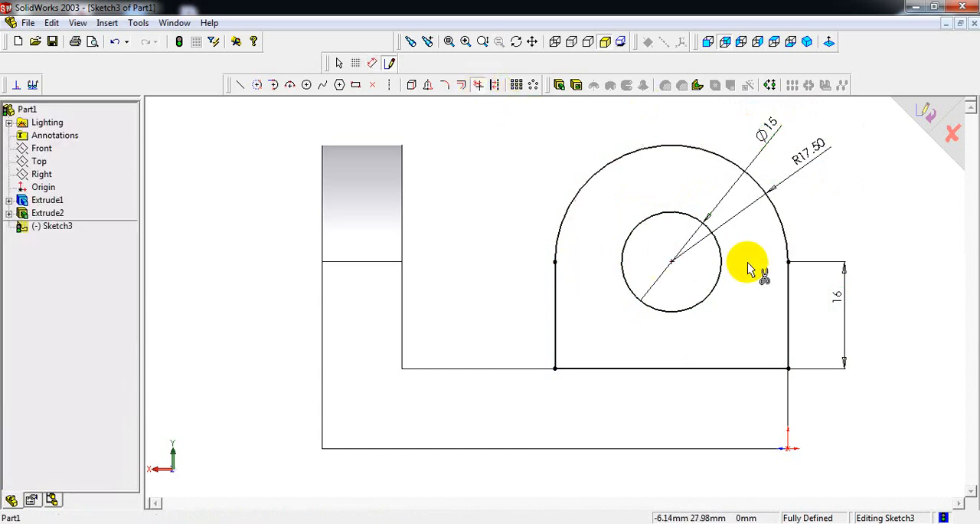
# Step: Extrude the second lug profile as a blind boss 12 mm deep, reversed so it sits over the base
pyautogui.click(813, 46)
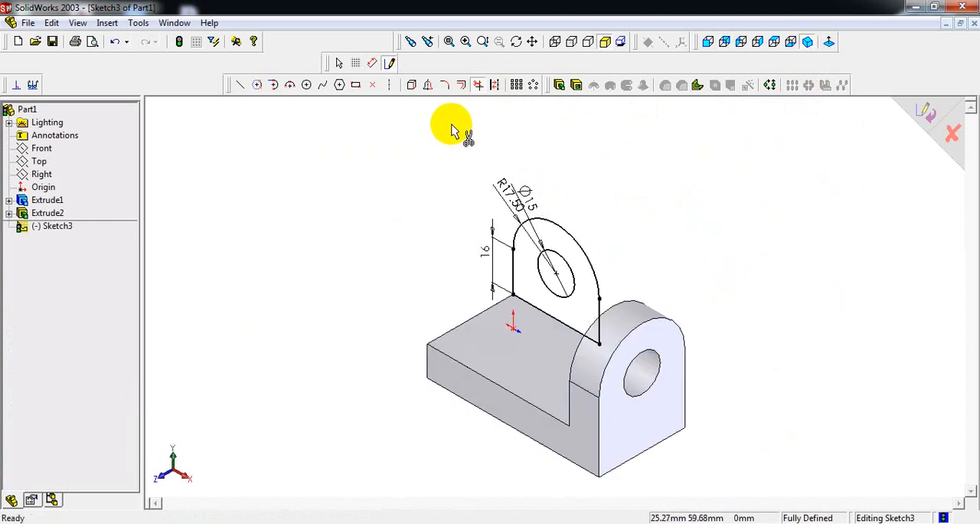
pyautogui.click(560, 85)
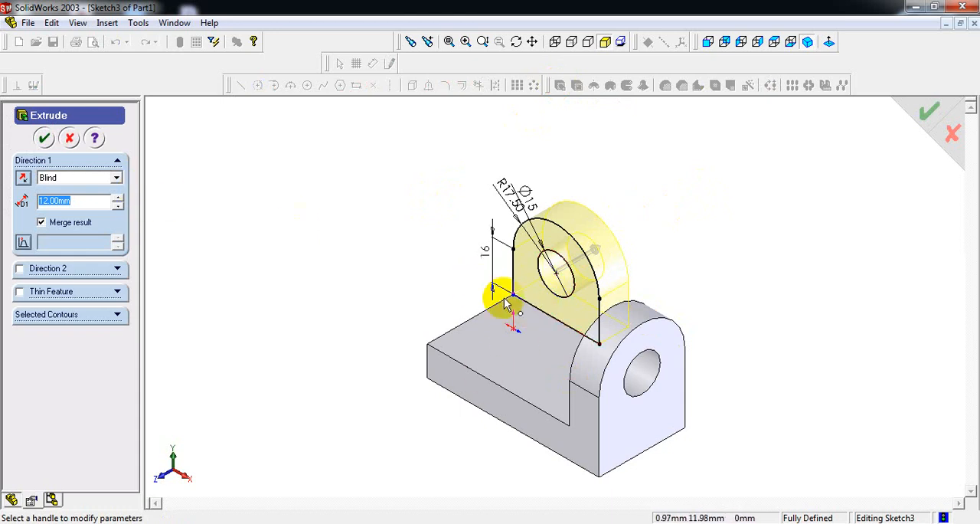
pyautogui.click(23, 179)
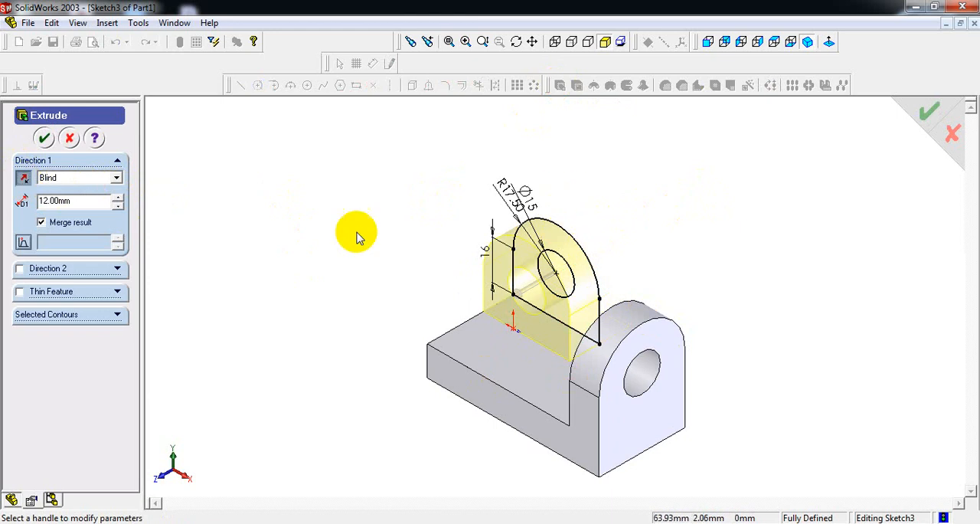
pyautogui.click(44, 140)
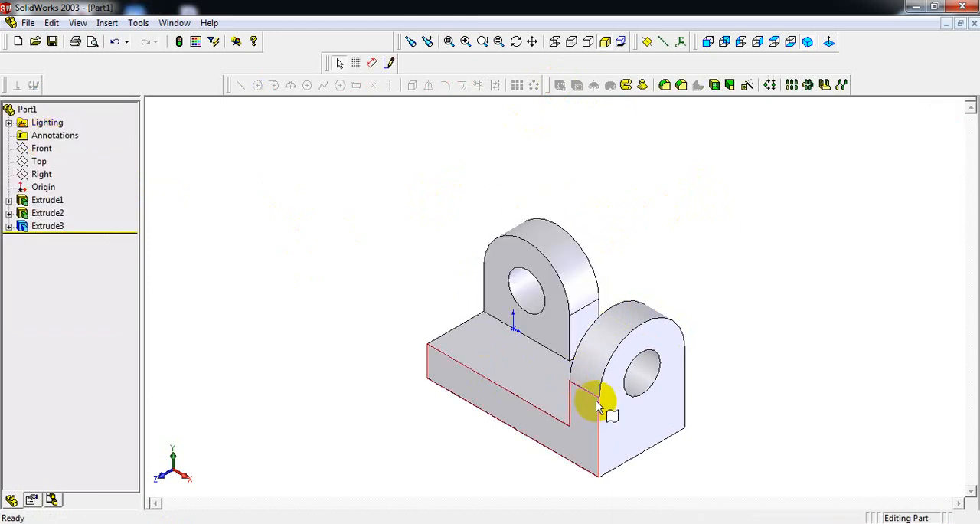
pyautogui.click(778, 330)
# Step: Add dimensions to the solid for the base's overall length and its width, placed below the part
pyautogui.scroll(-3, 679, 427)
pyautogui.scroll(1, 588, 390)
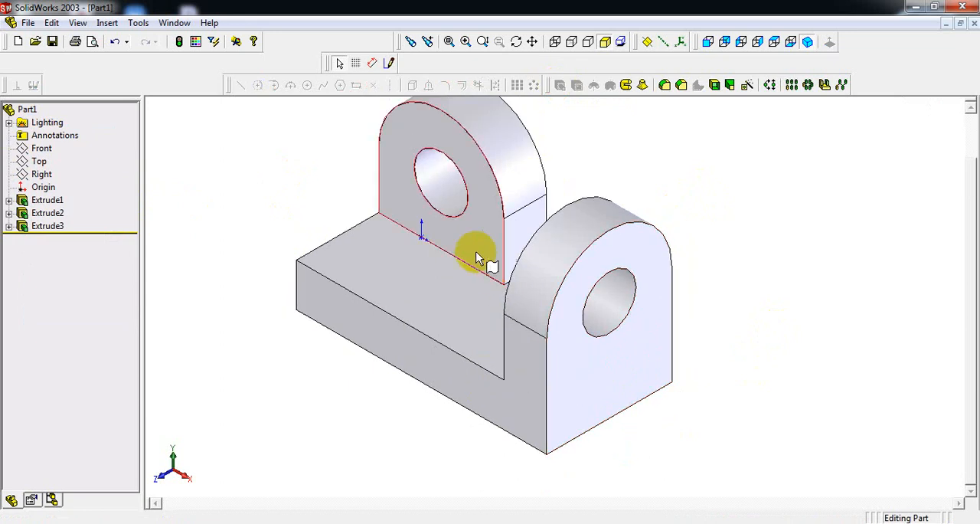
pyautogui.scroll(1, 475, 249)
pyautogui.scroll(-1, 463, 211)
pyautogui.scroll(1, 469, 151)
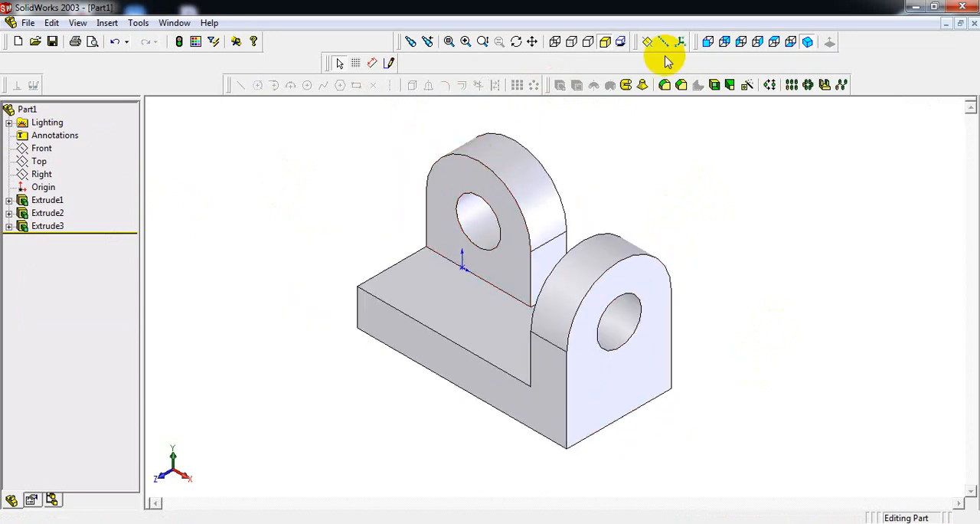
pyautogui.click(371, 63)
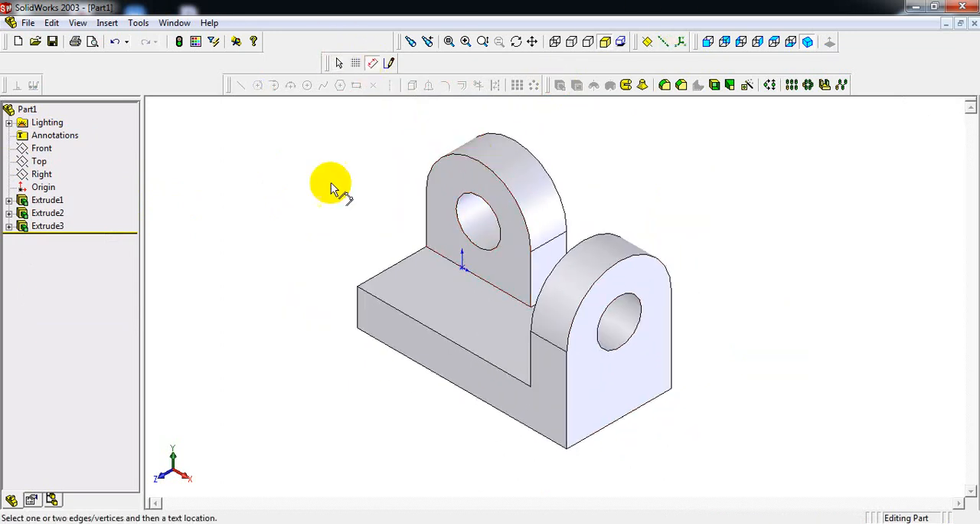
pyautogui.click(359, 310)
pyautogui.click(567, 413)
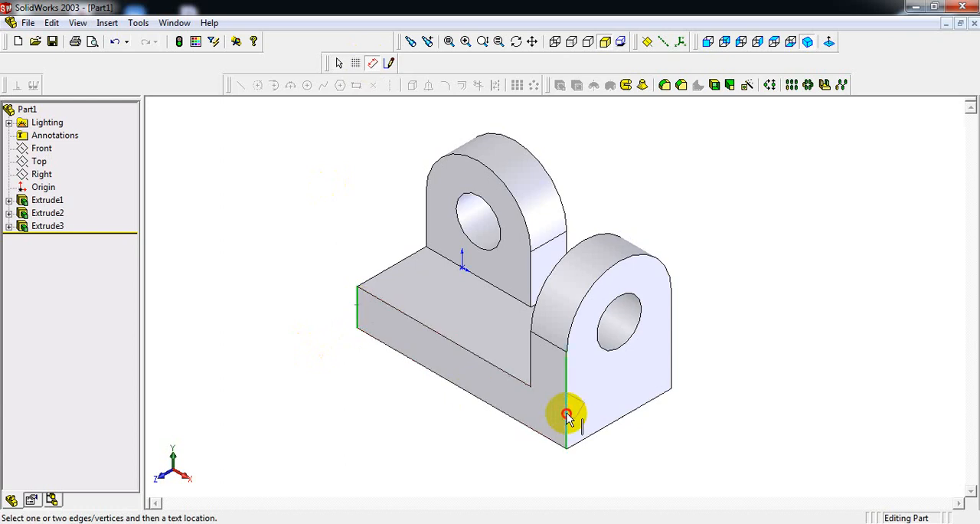
pyautogui.click(450, 429)
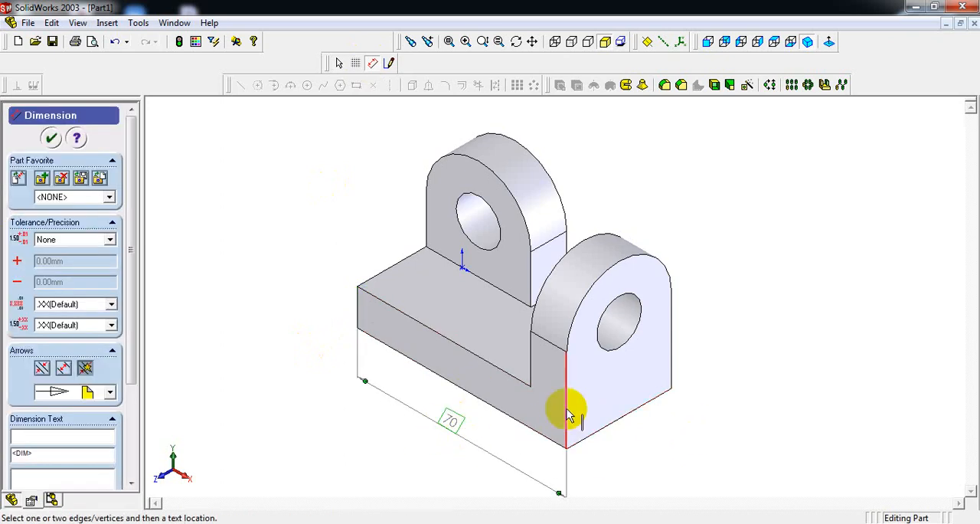
pyautogui.click(673, 358)
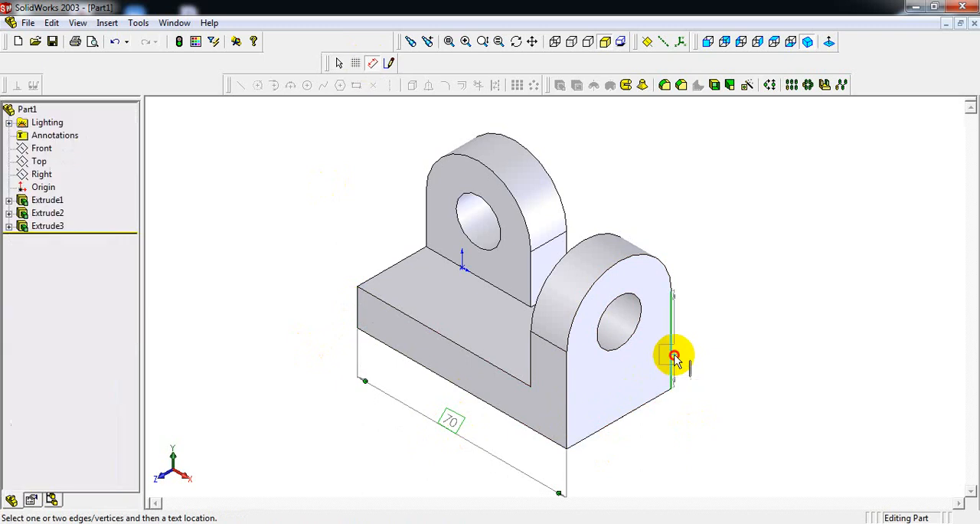
pyautogui.click(565, 396)
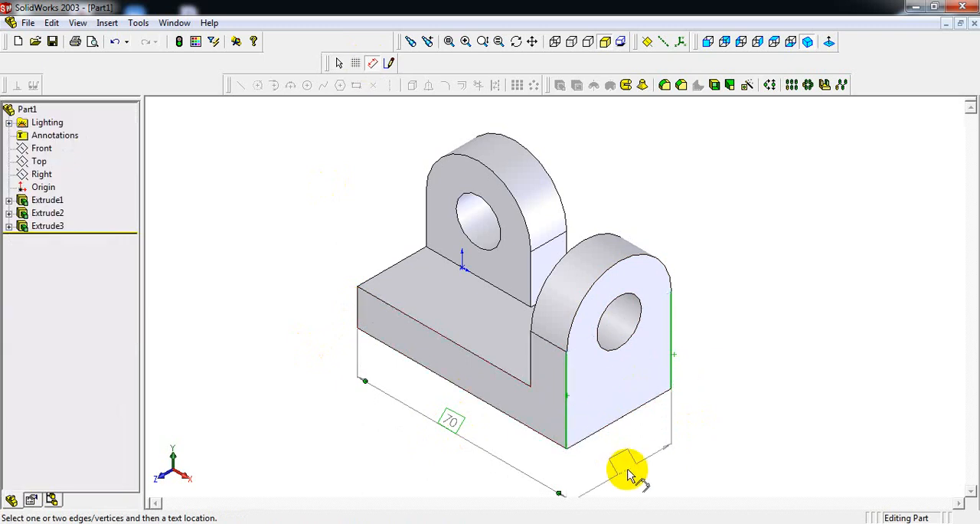
pyautogui.click(626, 473)
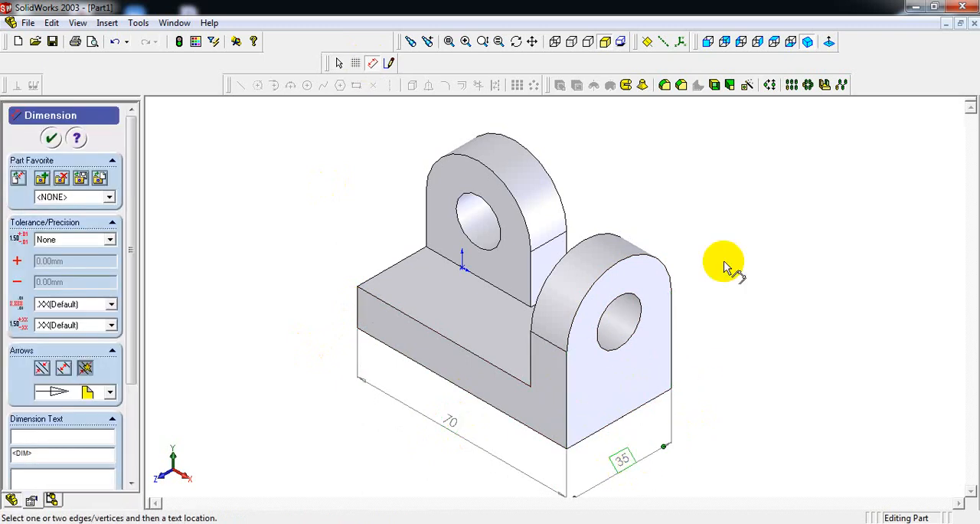
# Step: Dimension the front lug's outer arc radius and its hole diameter, placing both outside the lug
pyautogui.click(661, 264)
pyautogui.click(697, 201)
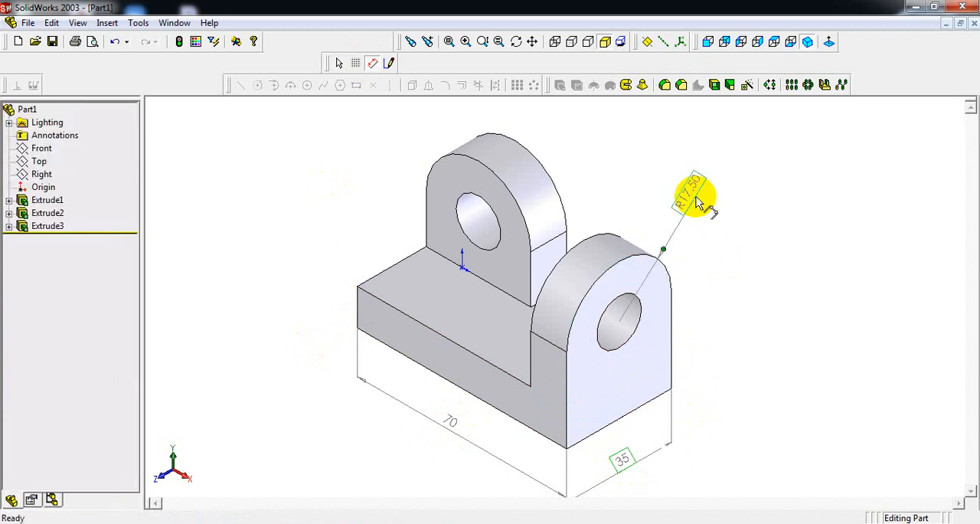
pyautogui.click(645, 310)
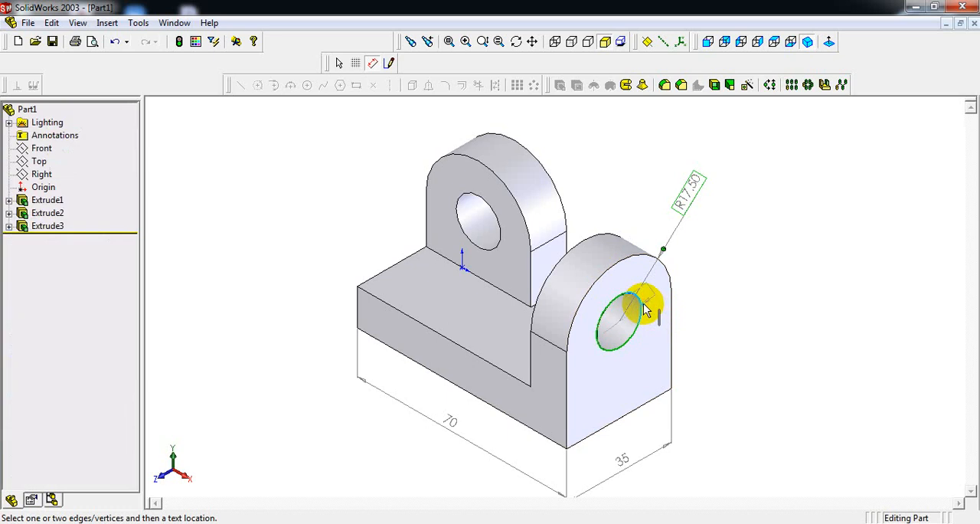
pyautogui.click(726, 235)
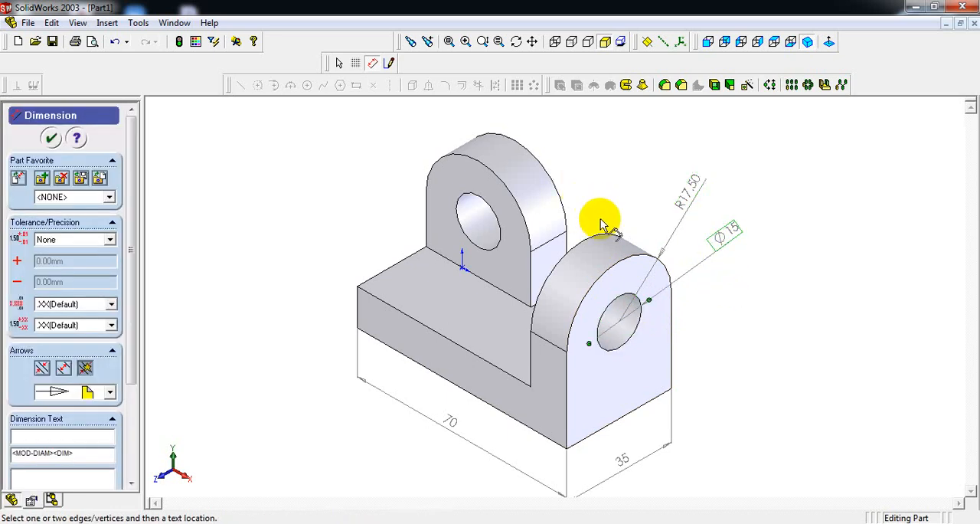
# Step: Dimension the front lug's outer vertical edge and the back lug's straight height above the base
pyautogui.click(673, 341)
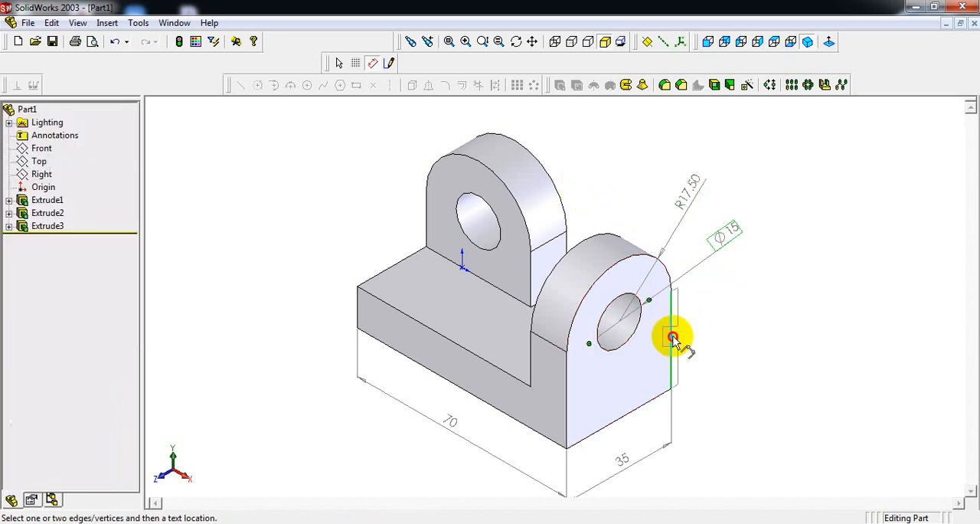
pyautogui.click(714, 323)
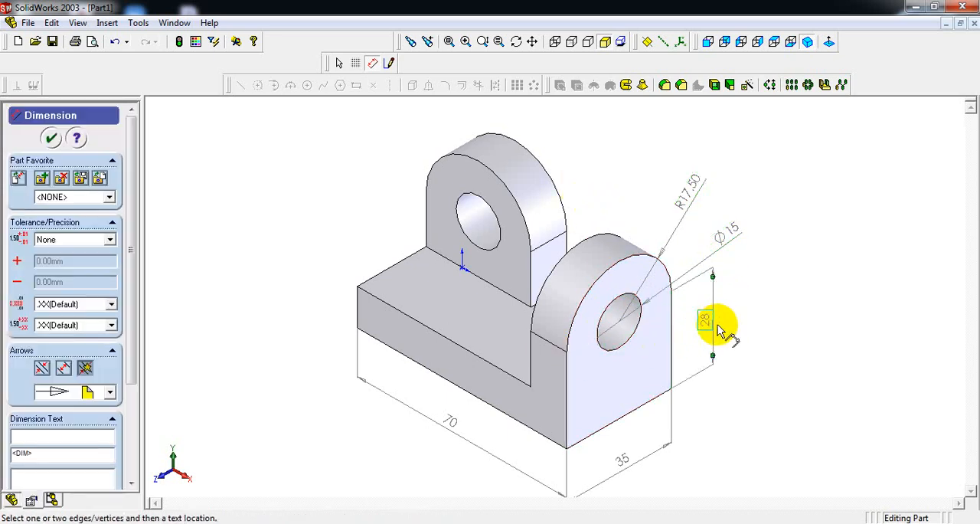
pyautogui.click(427, 197)
pyautogui.click(437, 259)
pyautogui.click(399, 207)
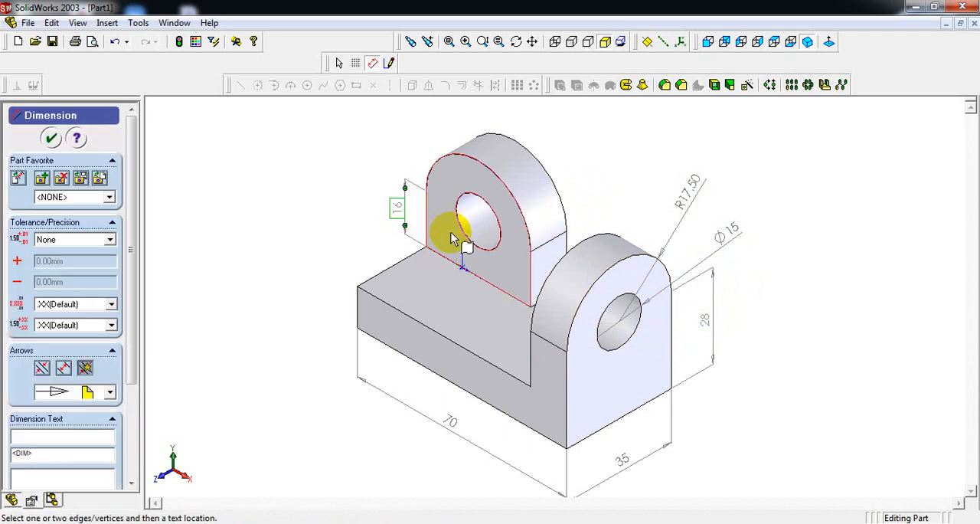
# Step: Dimension the base's thickness between its upper and lower long edges, placed beside the base's free end
pyautogui.click(379, 298)
pyautogui.click(374, 342)
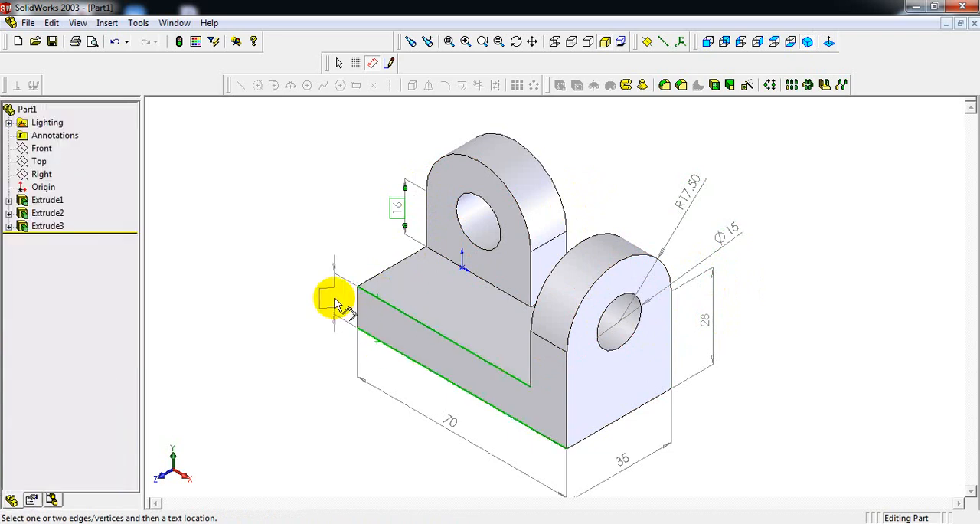
pyautogui.click(334, 300)
# Step: Dimension the thickness of the front lug and of the back lug, placing each value on the lug's curved face
pyautogui.click(546, 346)
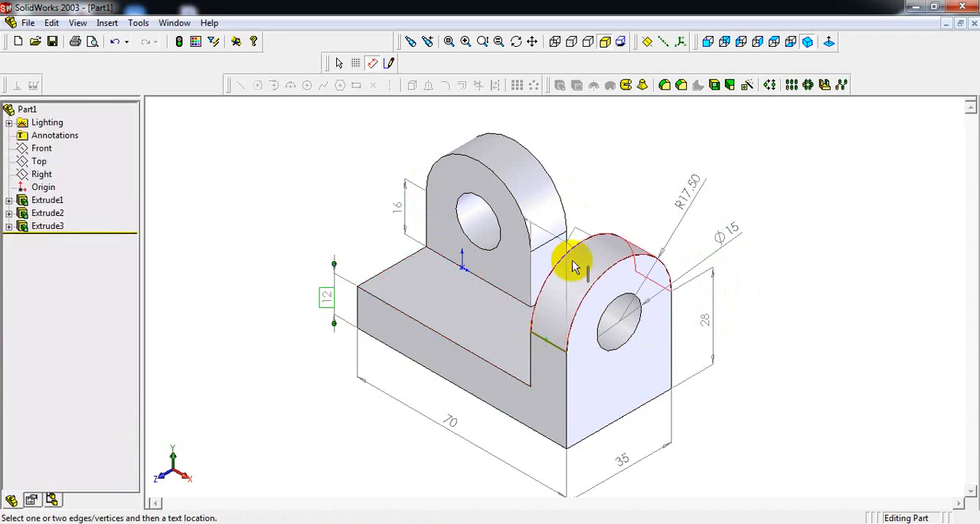
pyautogui.click(555, 315)
pyautogui.click(546, 240)
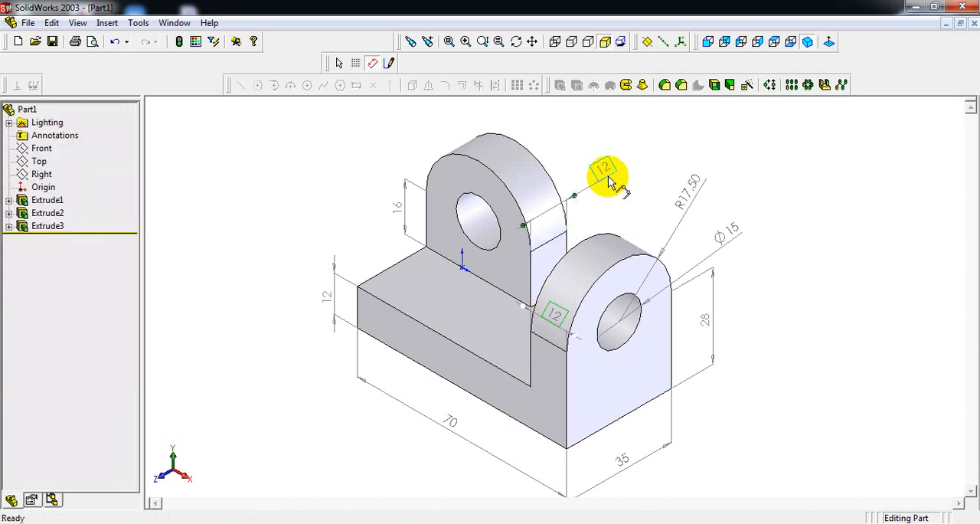
pyautogui.moveTo(609, 181); pyautogui.dragTo(551, 222)
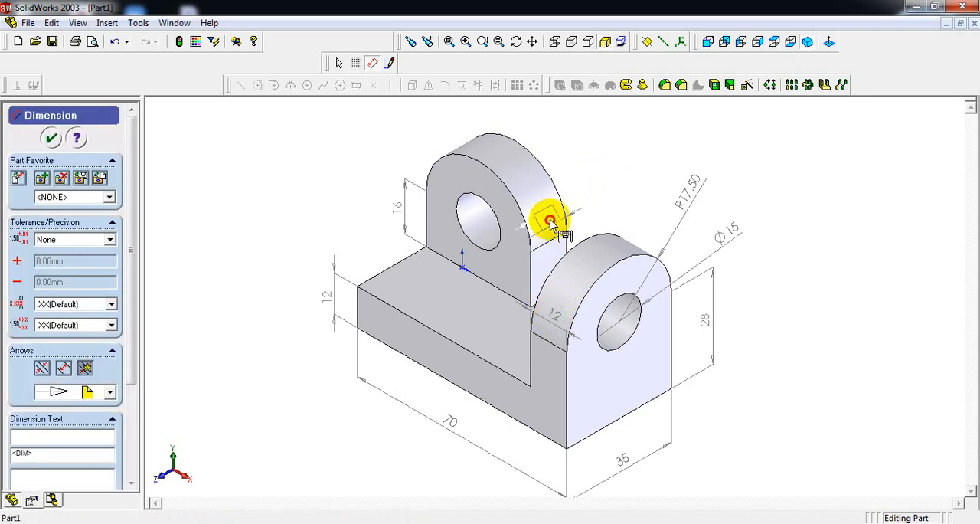
pyautogui.click(639, 170)
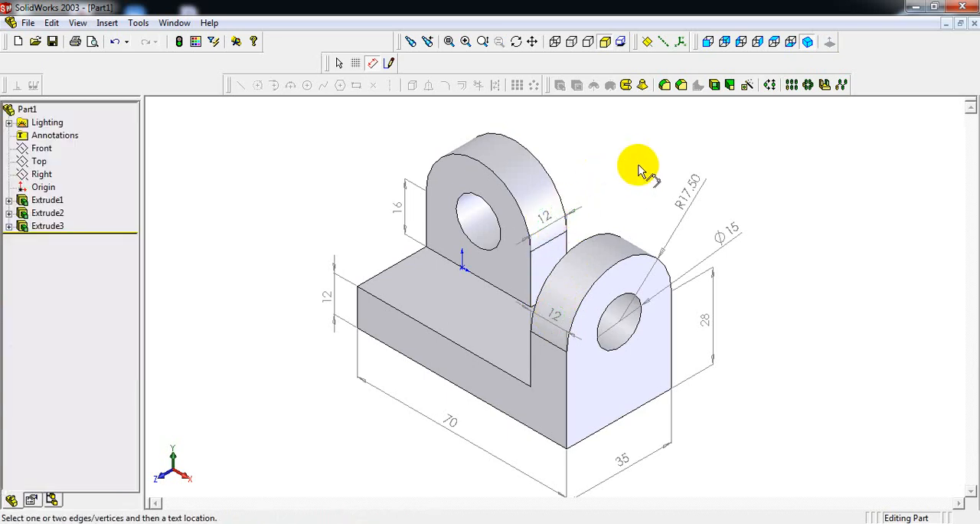
pyautogui.click(28, 23)
pyautogui.click(68, 108)
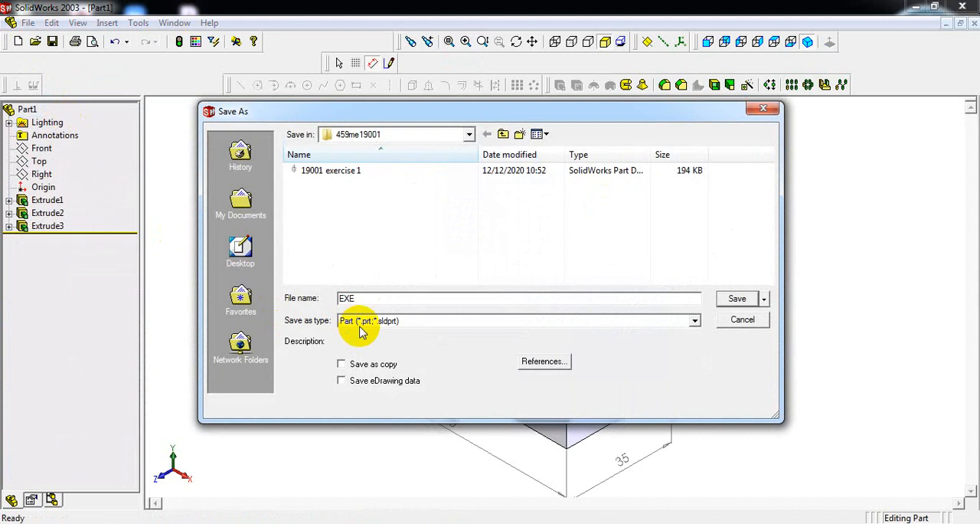
pyautogui.click(469, 135)
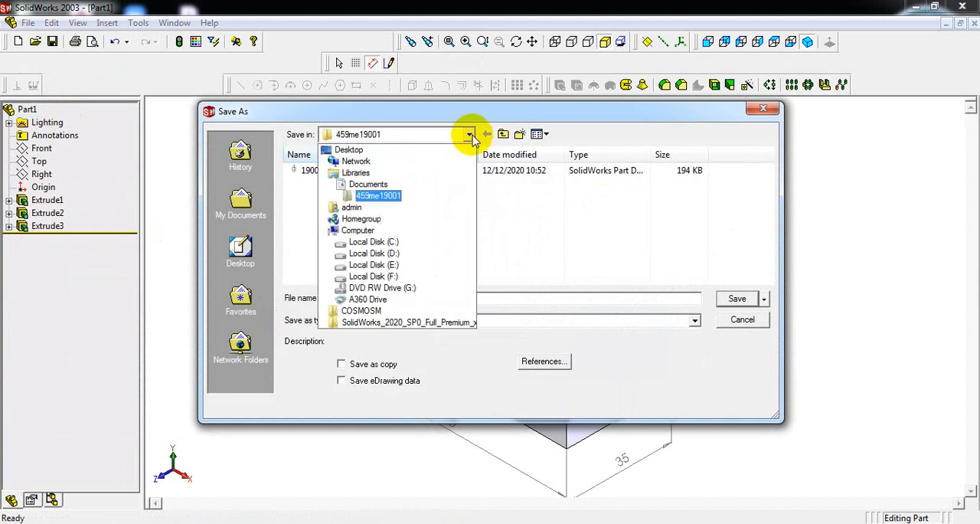
pyautogui.click(383, 277)
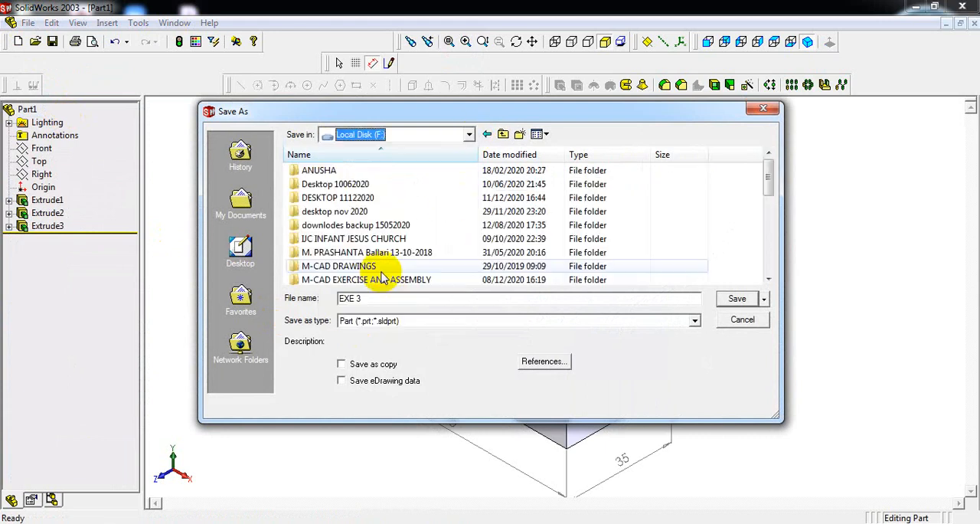
pyautogui.doubleClick(355, 266)
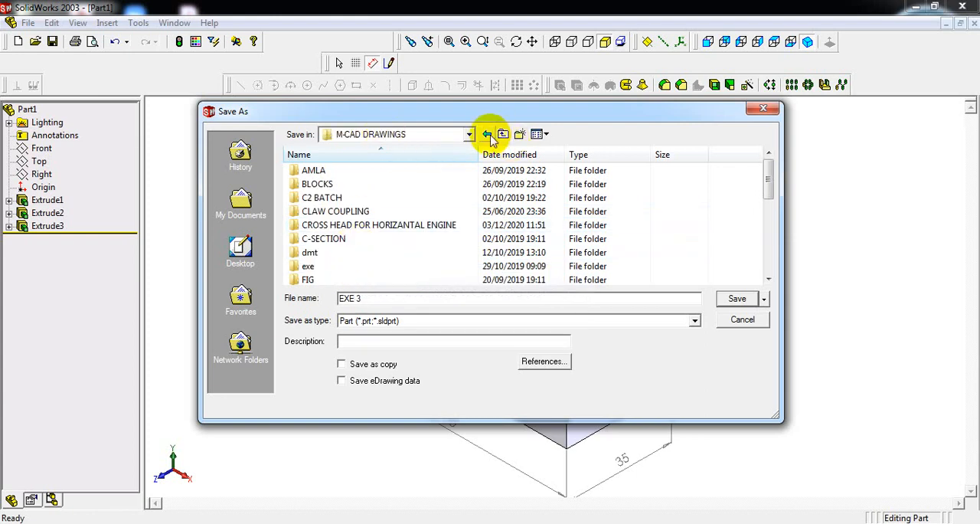
pyautogui.click(488, 134)
pyautogui.scroll(-1, 352, 241)
pyautogui.doubleClick(357, 252)
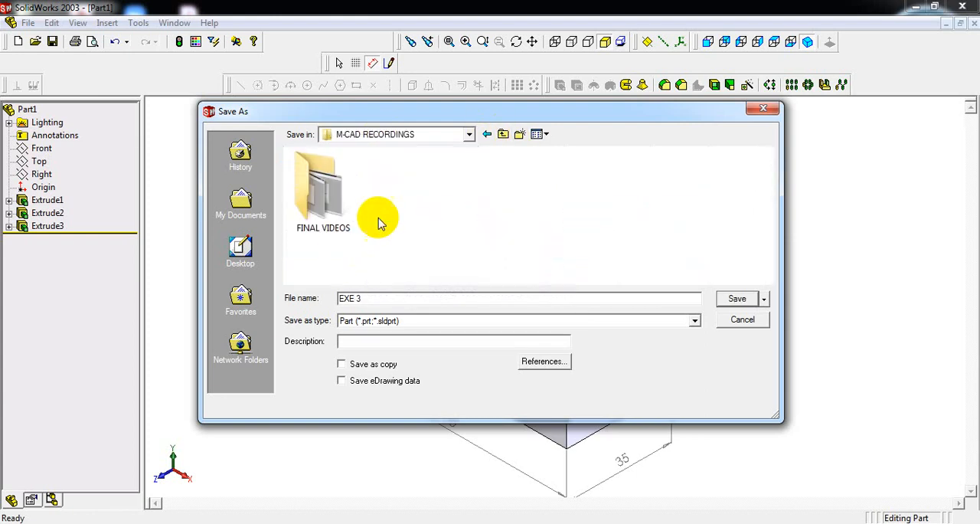
pyautogui.click(505, 136)
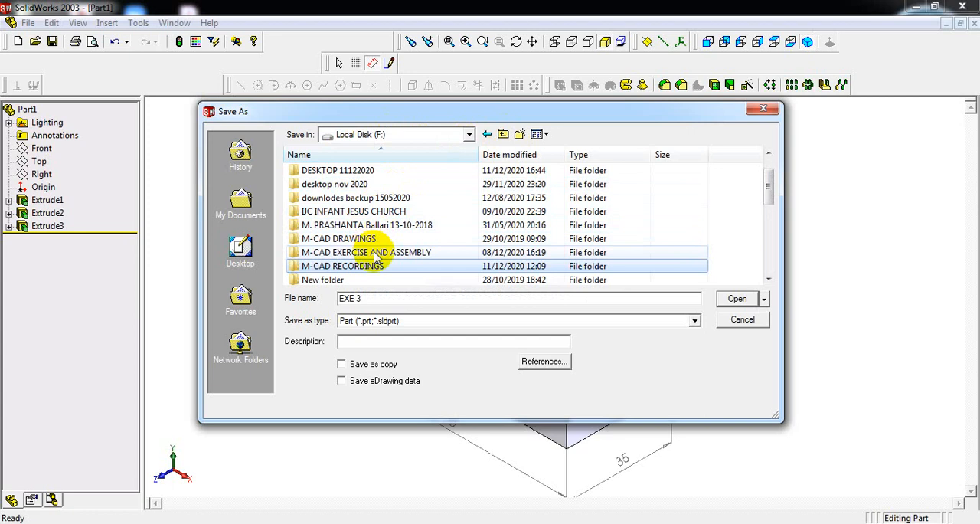
pyautogui.click(762, 108)
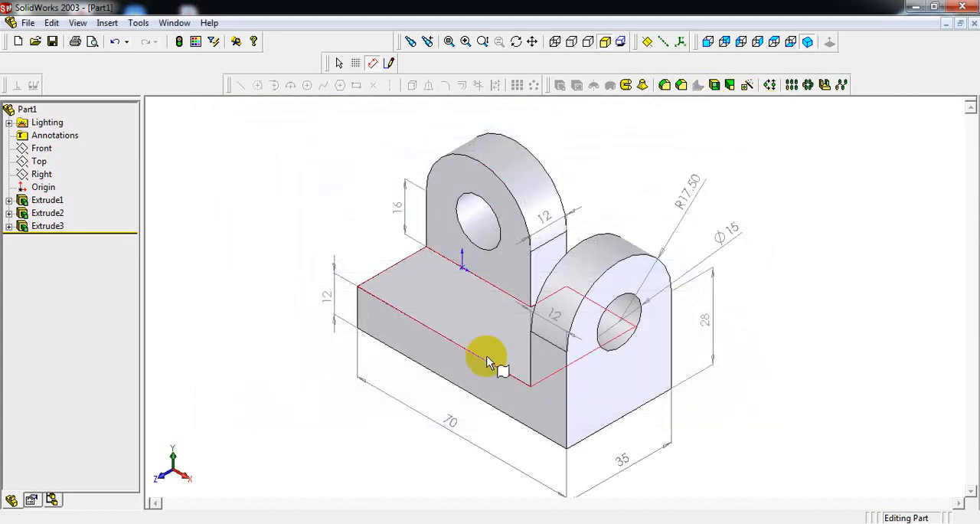